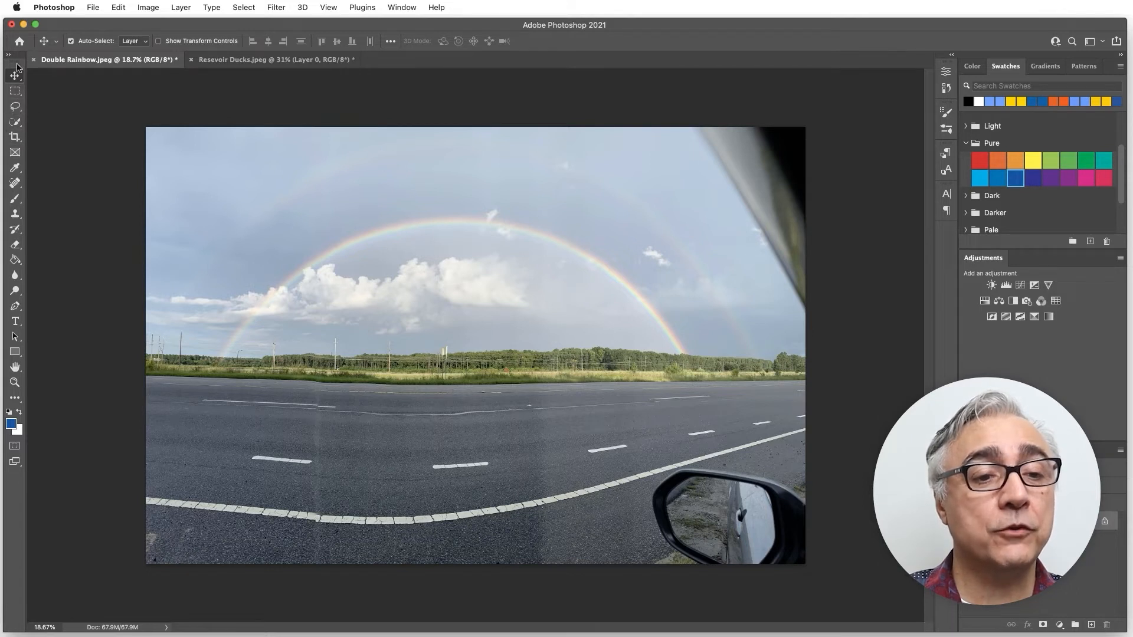
Start a crop of the Double Rainbow photo and raise the crop frame's bottom edge to the grass line, excluding the road.
{"action": "left_click", "coordinate": [14, 138]}
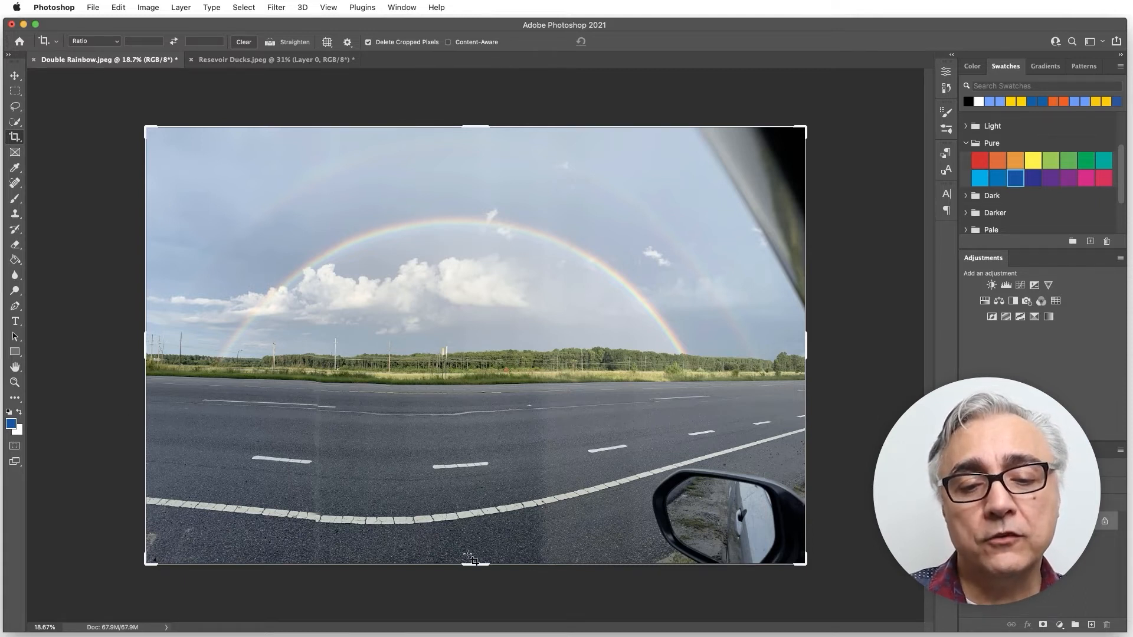
{"action": "left_click_drag", "start_coordinate": [472, 560], "coordinate": [467, 474]}
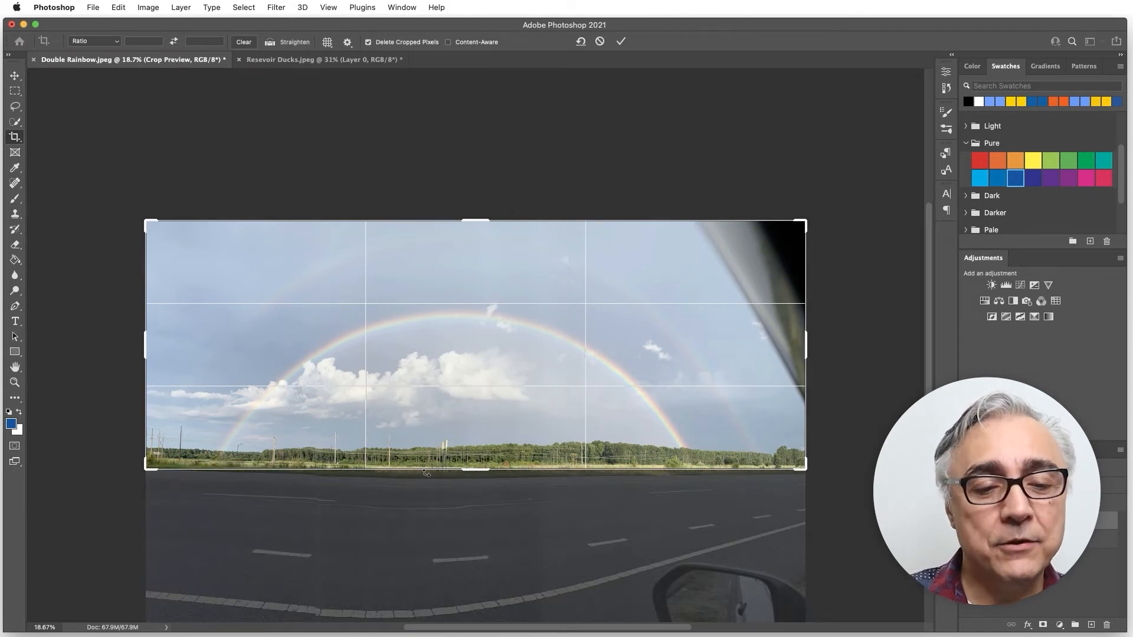
{"action": "scroll", "coordinate": [434, 569], "scroll_direction": "down", "scroll_amount": 1}
{"action": "scroll", "coordinate": [434, 569], "scroll_direction": "down", "scroll_amount": 4}
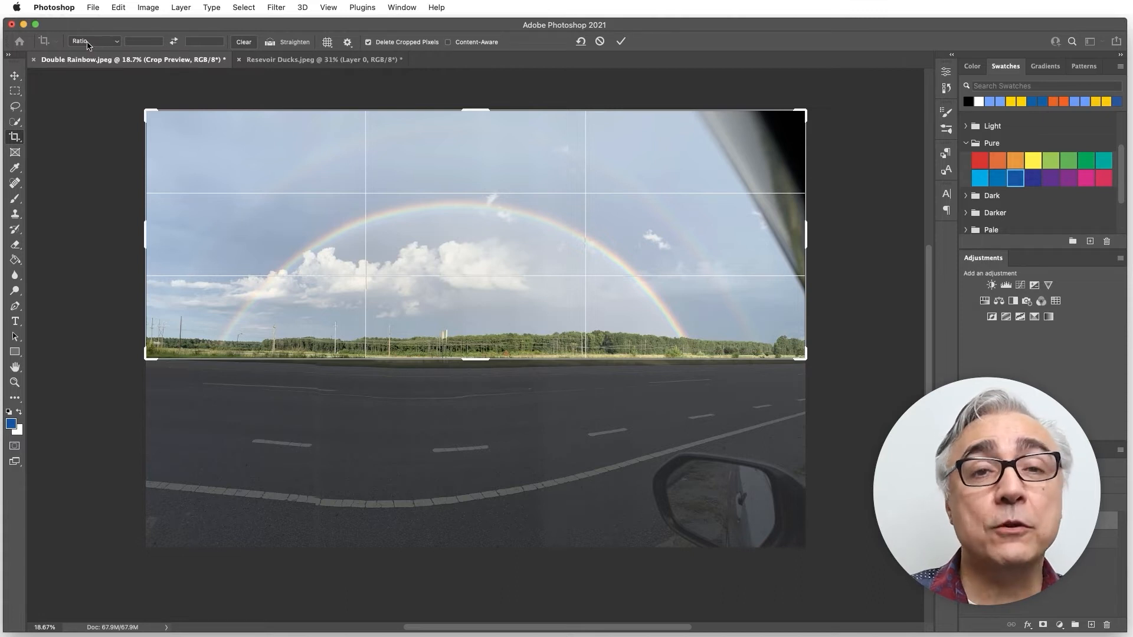
{"action": "mouse_move", "coordinate": [148, 239]}
{"action": "left_mouse_down"}
{"action": "mouse_move", "coordinate": [329, 232]}
{"action": "mouse_move", "coordinate": [146, 219]}
{"action": "left_mouse_up"}
Try the W x H x Resolution crop setting, followed by the 4 x 5 in 300 ppi preset.
{"action": "left_click", "coordinate": [117, 42]}
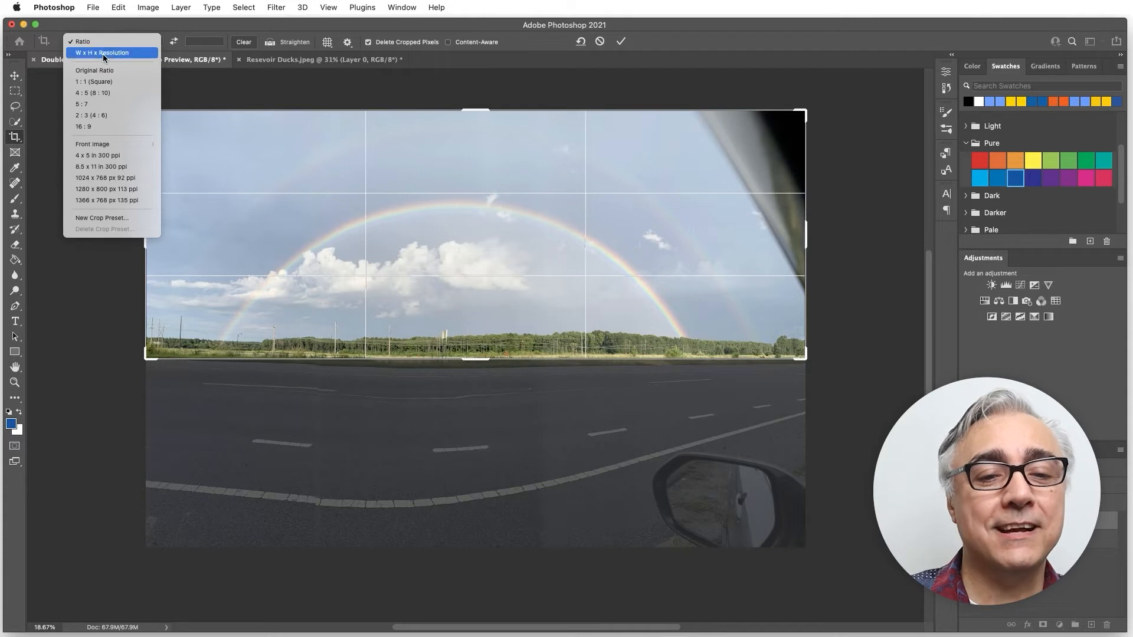
{"action": "left_click", "coordinate": [102, 53]}
{"action": "mouse_move", "coordinate": [306, 353]}
{"action": "left_mouse_down"}
{"action": "mouse_move", "coordinate": [254, 362]}
{"action": "mouse_move", "coordinate": [448, 346]}
{"action": "mouse_move", "coordinate": [273, 354]}
{"action": "mouse_move", "coordinate": [450, 361]}
{"action": "mouse_move", "coordinate": [302, 355]}
{"action": "left_mouse_up"}
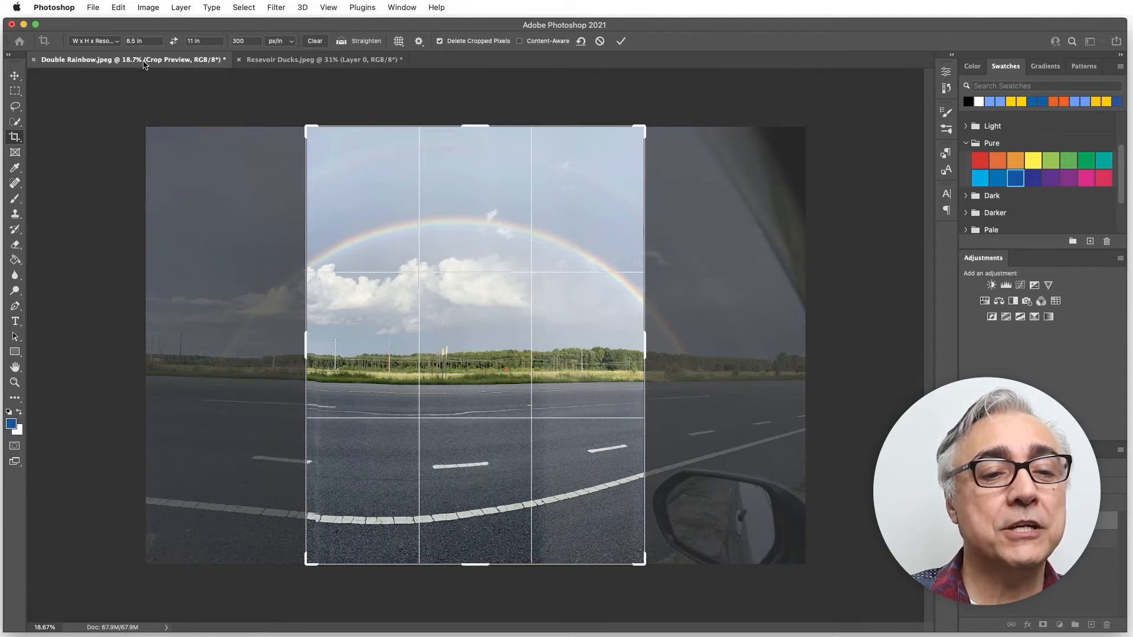
{"action": "left_click", "coordinate": [117, 42]}
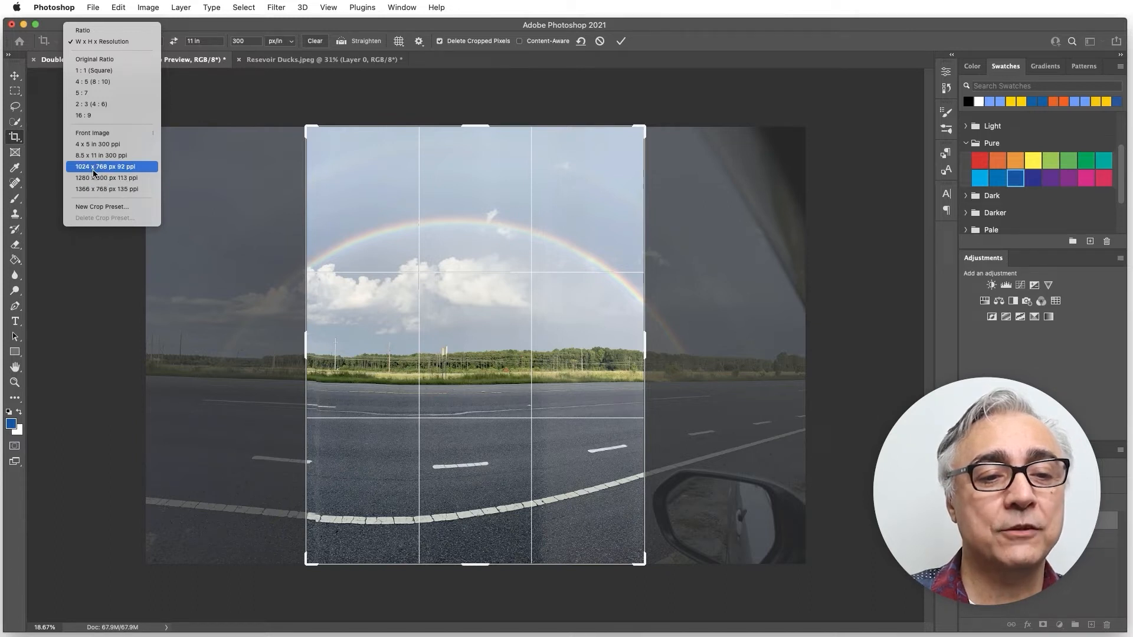
{"action": "left_click", "coordinate": [119, 148]}
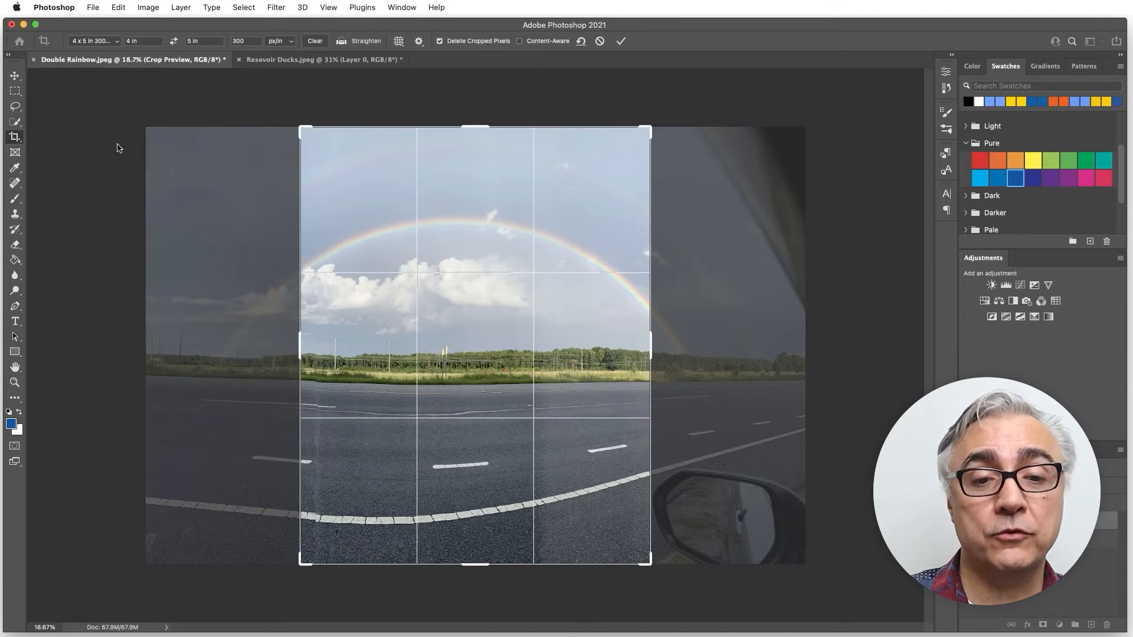
Try a 16:9 crop, shifting and resizing the frame around the rainbow above the road.
{"action": "left_click", "coordinate": [118, 41]}
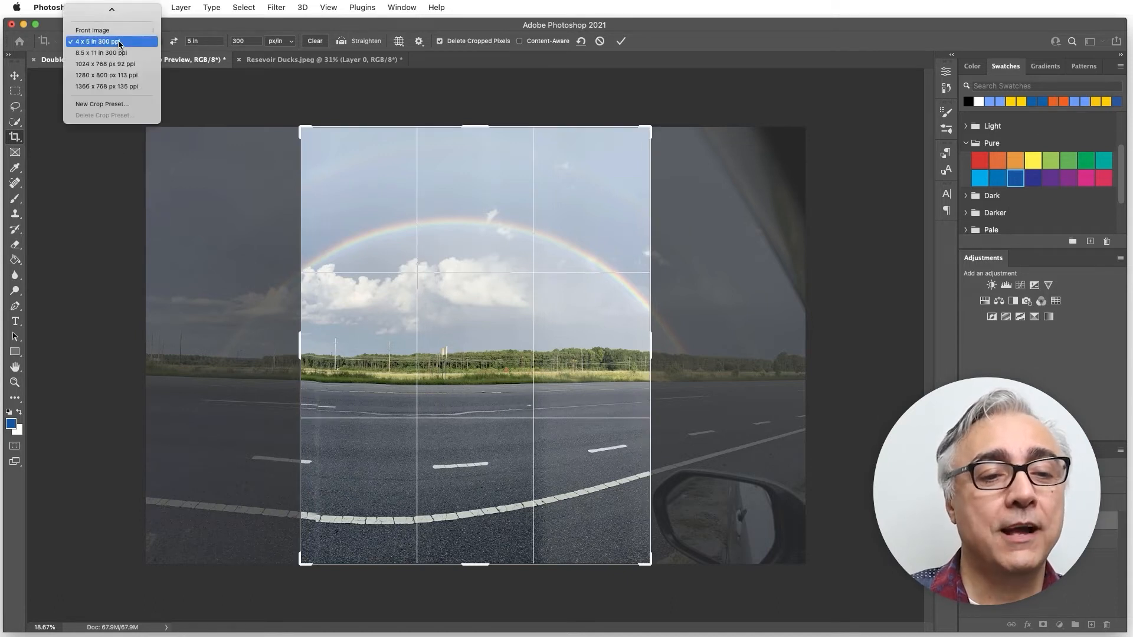
{"action": "mouse_move", "coordinate": [118, 8]}
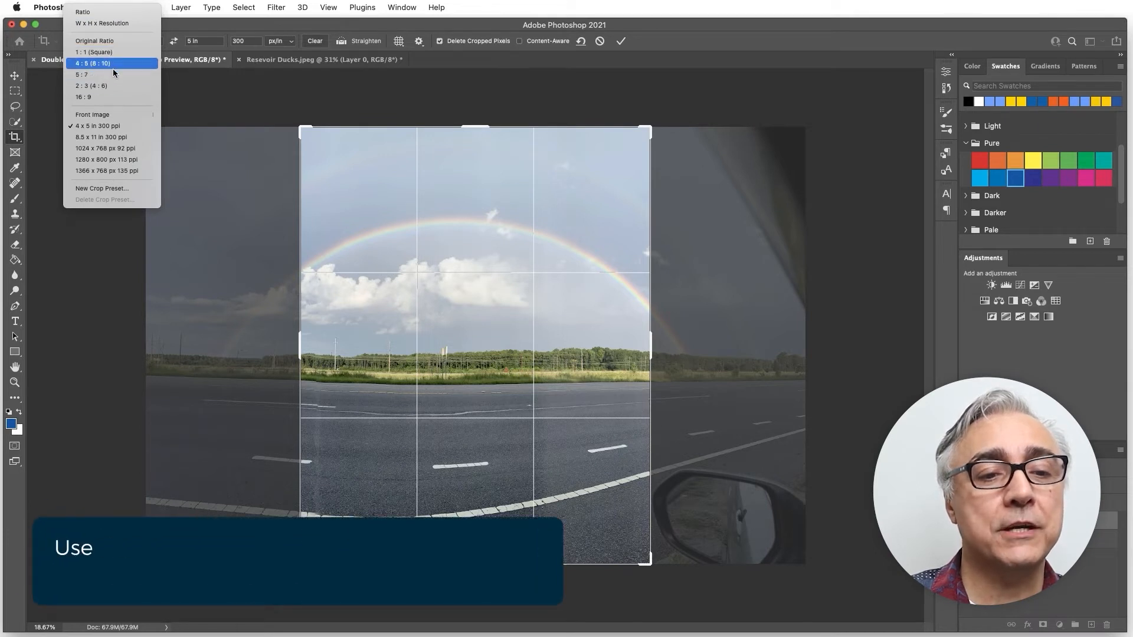
{"action": "left_click", "coordinate": [100, 97]}
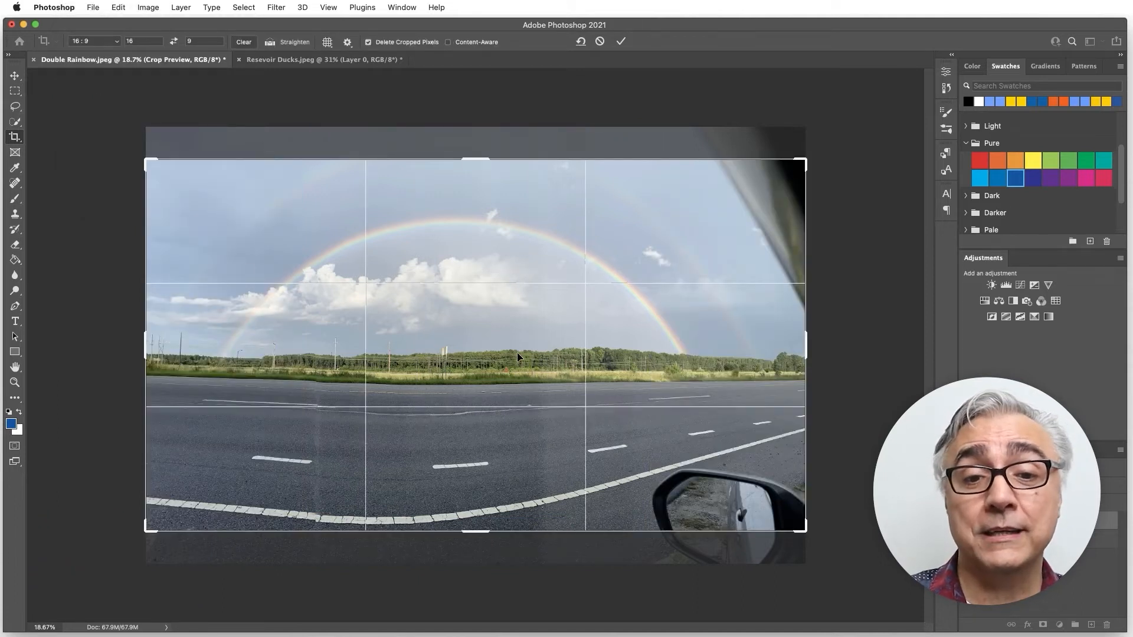
{"action": "left_click_drag", "start_coordinate": [468, 281], "coordinate": [464, 315]}
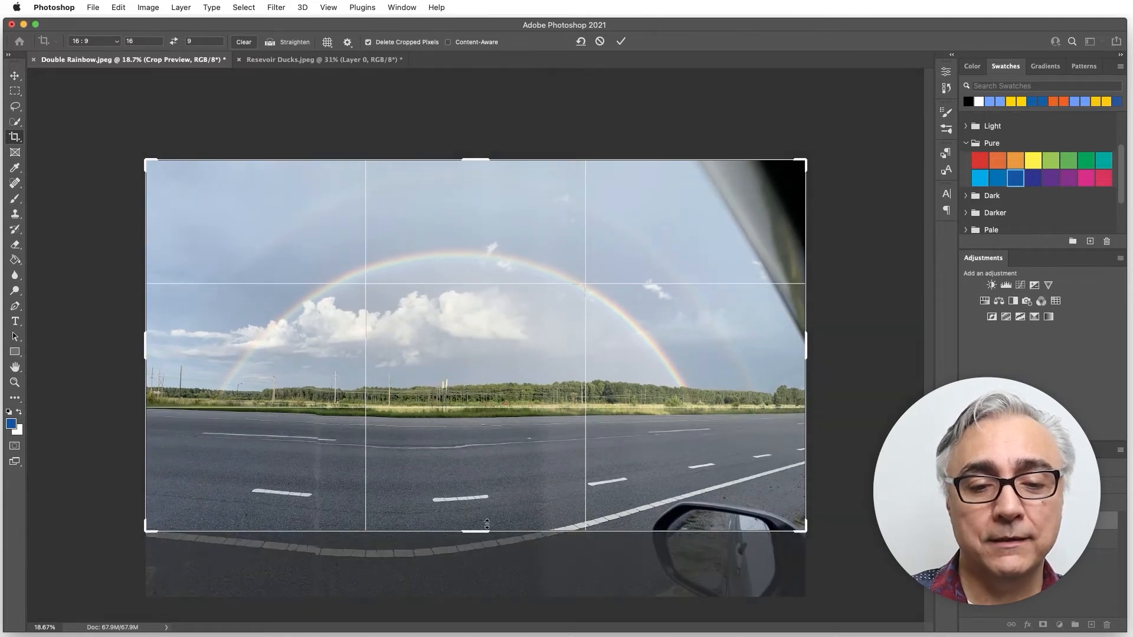
{"action": "left_click_drag", "start_coordinate": [475, 531], "coordinate": [472, 479]}
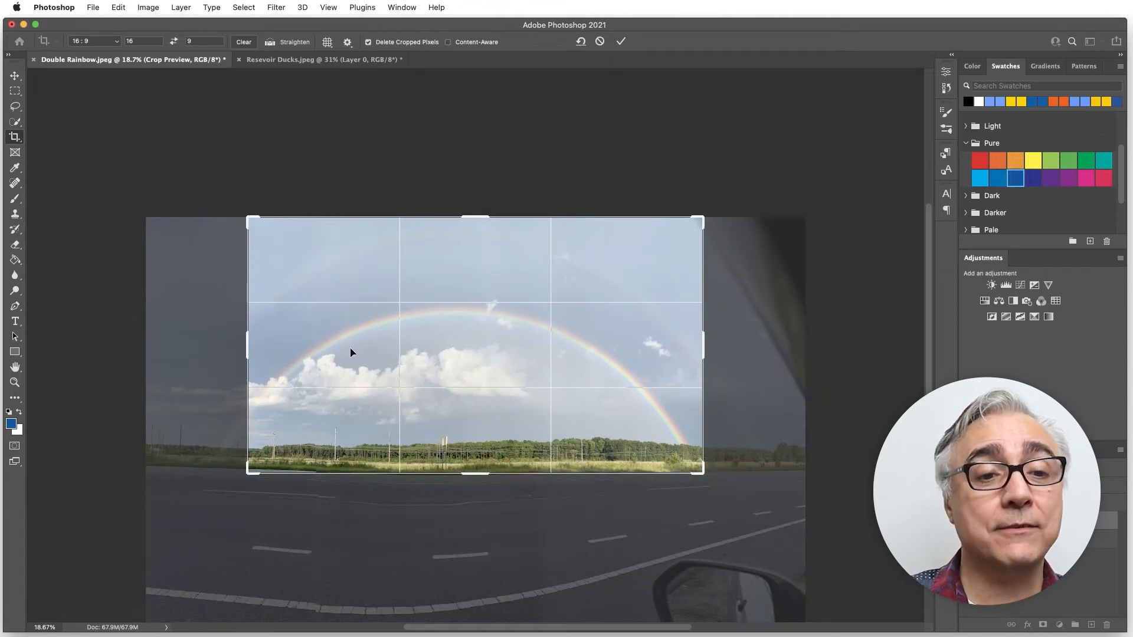
{"action": "left_click_drag", "start_coordinate": [249, 346], "coordinate": [199, 338]}
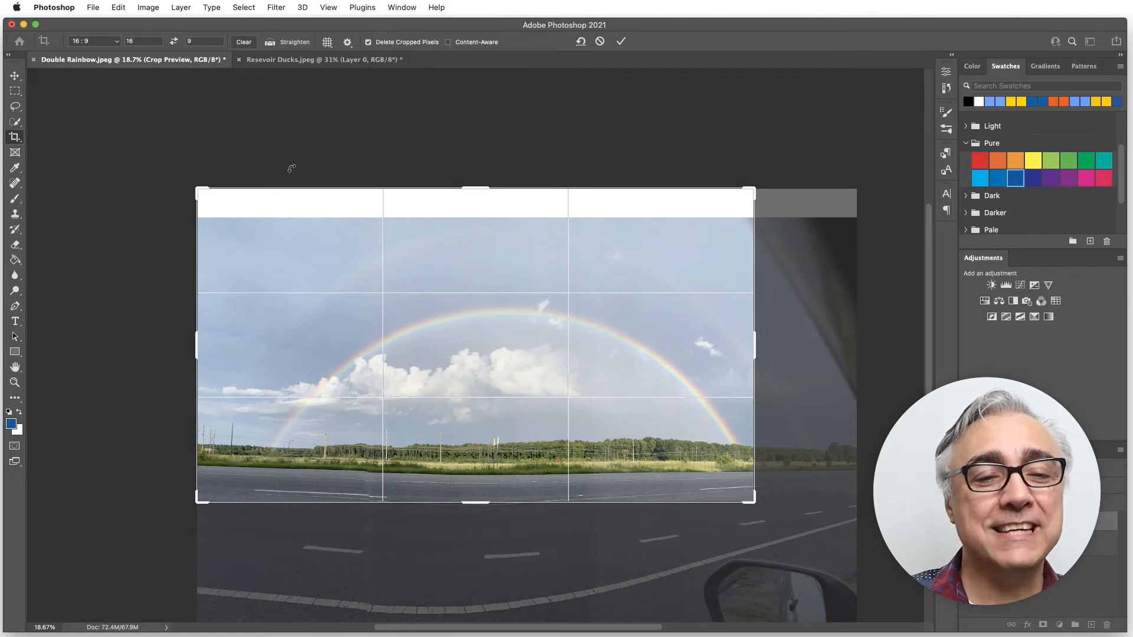
Set the crop to Ratio, trim the blank strip above the sky from the frame and clear the ratio values.
{"action": "left_click", "coordinate": [118, 41]}
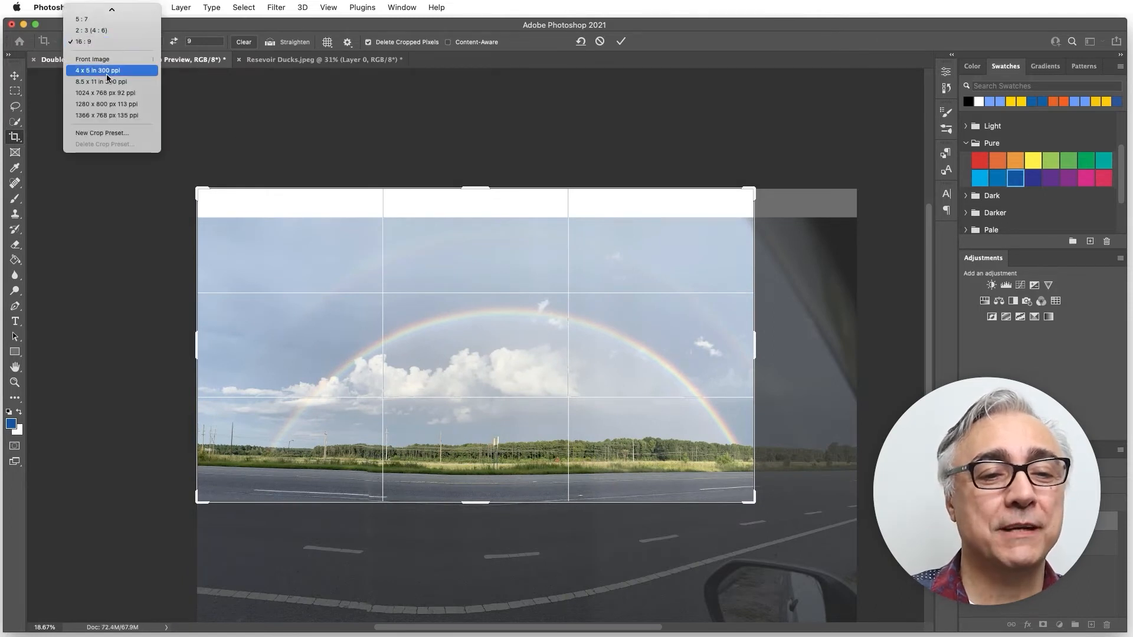
{"action": "left_click", "coordinate": [88, 11]}
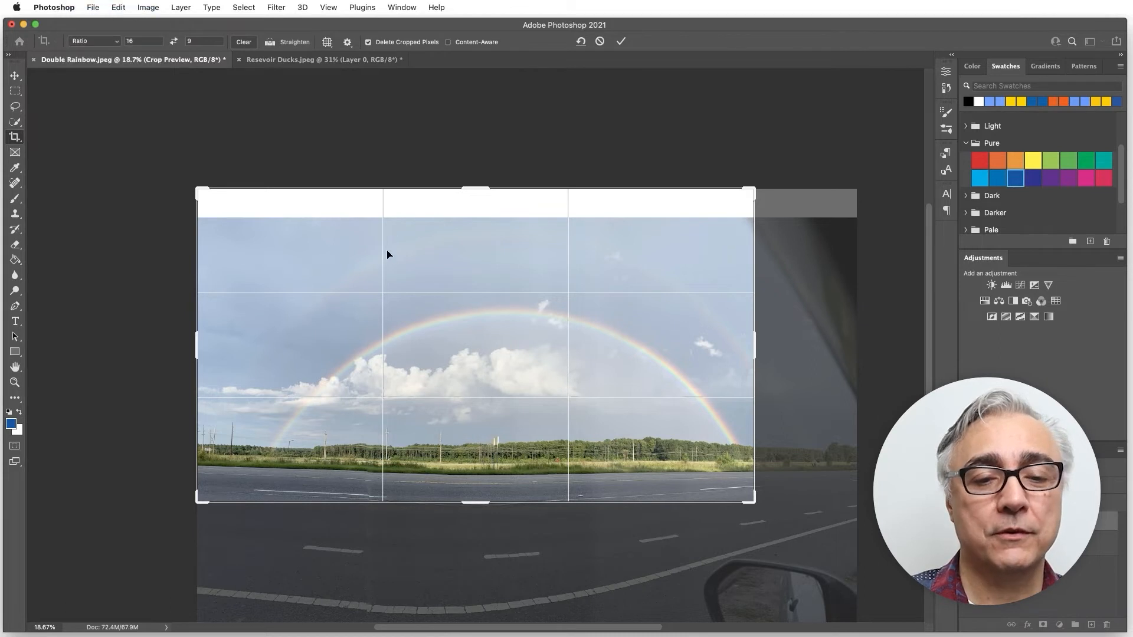
{"action": "left_click_drag", "start_coordinate": [481, 186], "coordinate": [475, 203]}
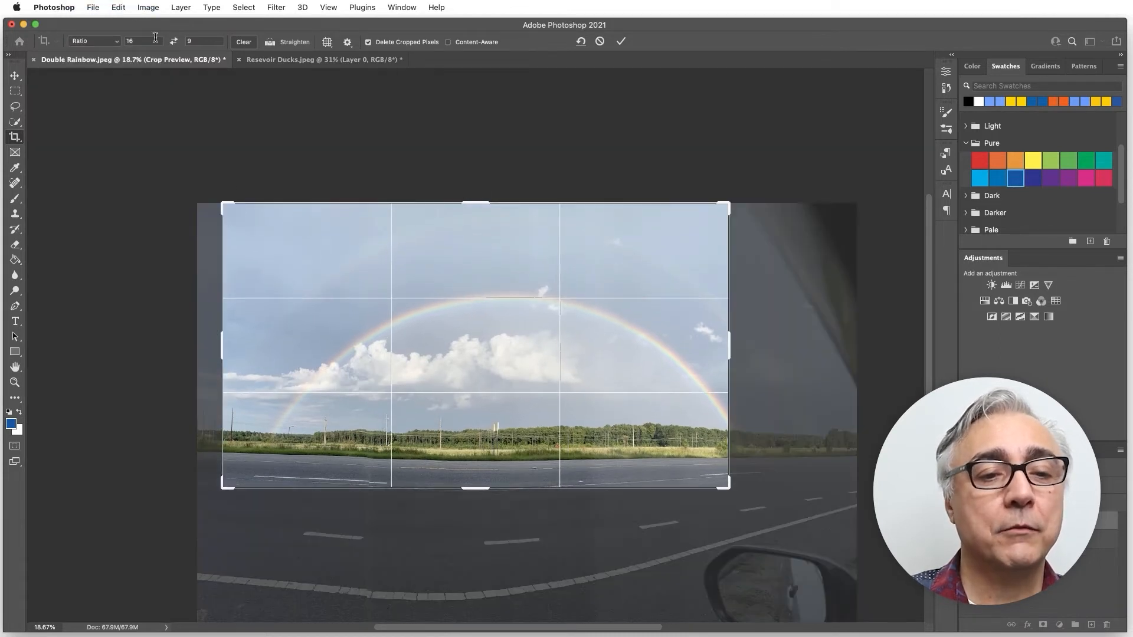
{"action": "left_click", "coordinate": [118, 42]}
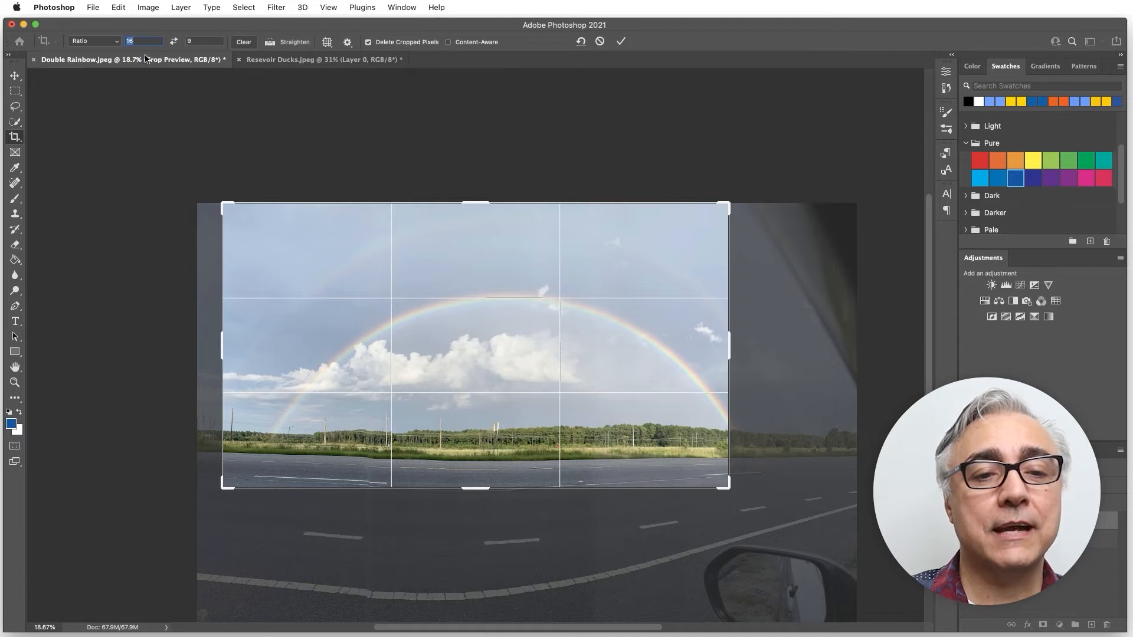
{"action": "left_click", "coordinate": [248, 44]}
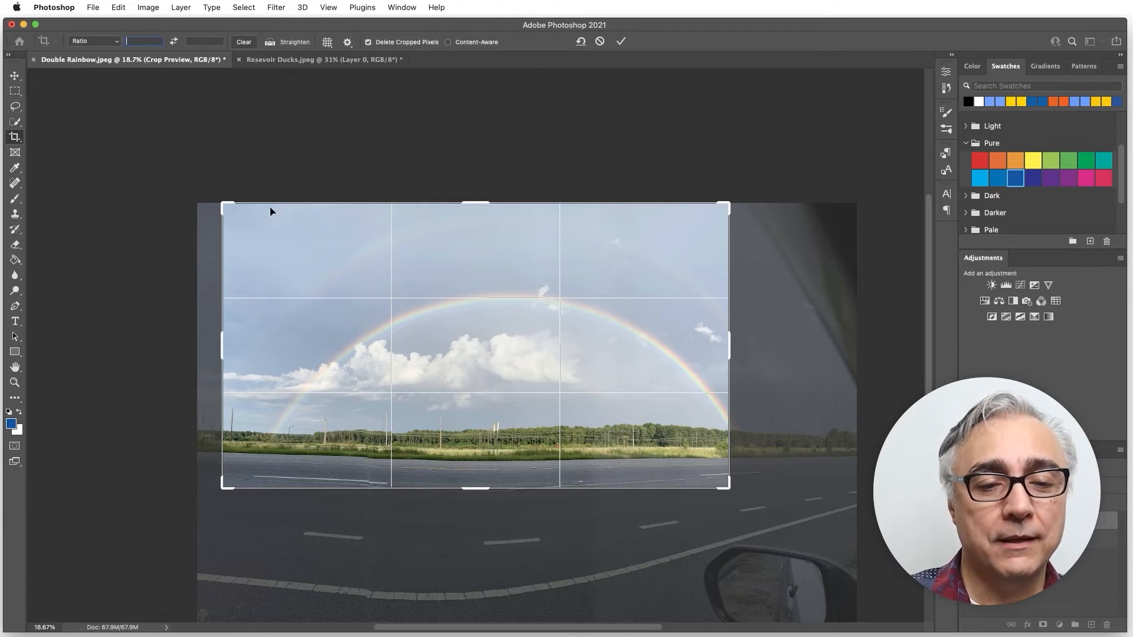
Widen the crop frame to the photo's full width, raise its bottom edge to the tree line and apply the crop.
{"action": "left_click_drag", "start_coordinate": [222, 347], "coordinate": [209, 346]}
{"action": "left_click_drag", "start_coordinate": [740, 342], "coordinate": [804, 343]}
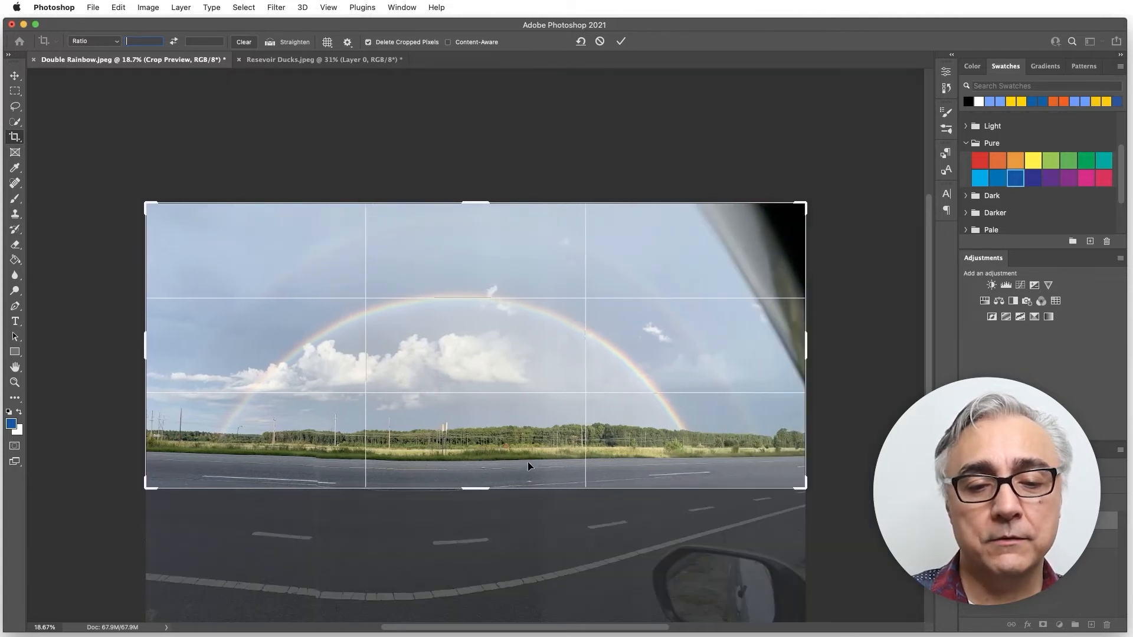
{"action": "left_click_drag", "start_coordinate": [465, 489], "coordinate": [472, 469]}
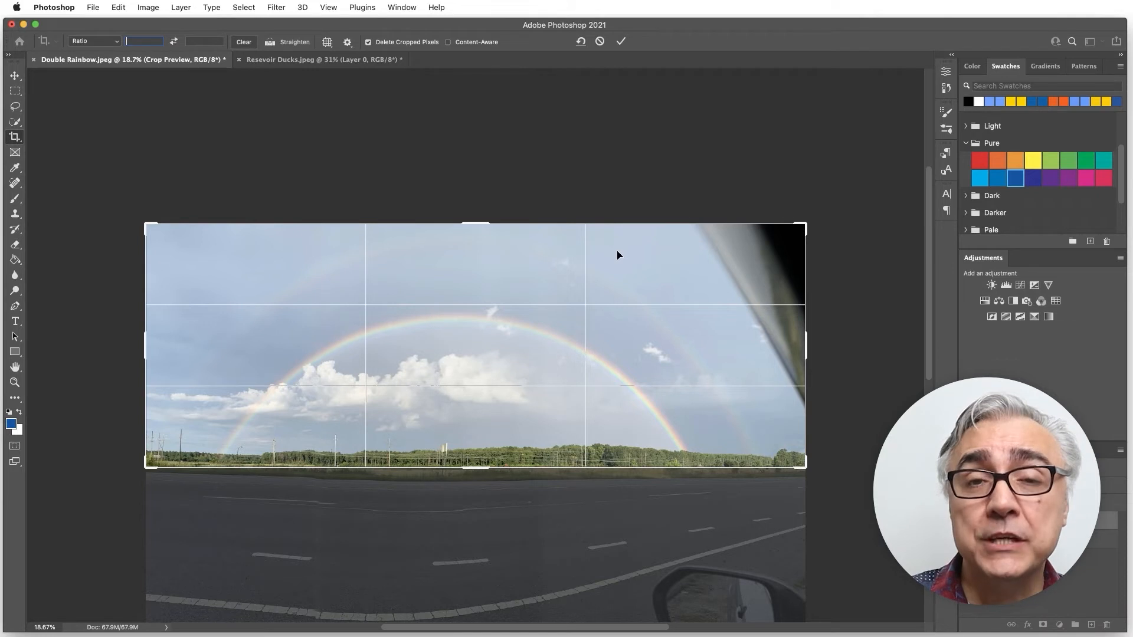
{"action": "left_click", "coordinate": [621, 42]}
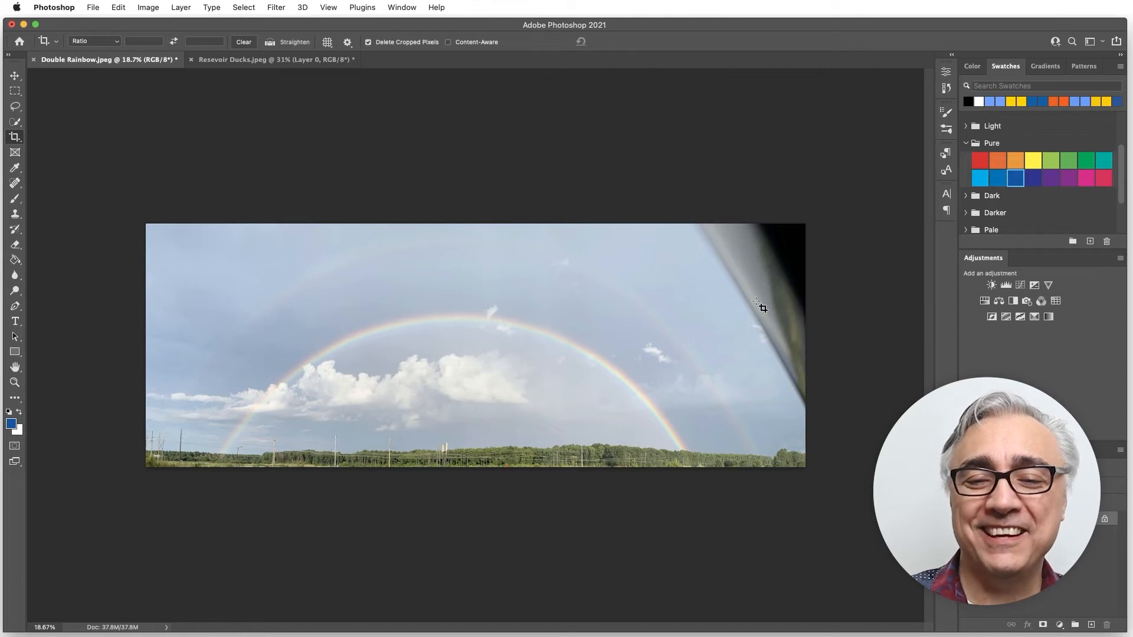
Select the dark car window frame in the photo's upper-right corner with Quick Selection, subtracting the excess sky from the selection.
{"action": "left_click", "coordinate": [13, 120]}
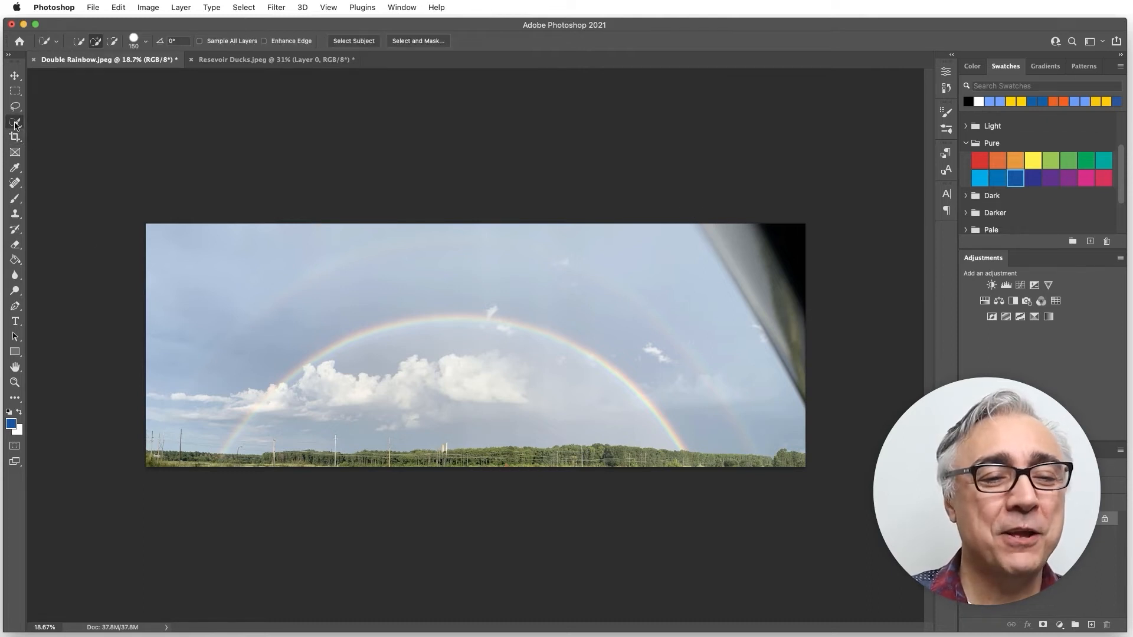
{"action": "left_click_drag", "start_coordinate": [730, 264], "coordinate": [758, 307]}
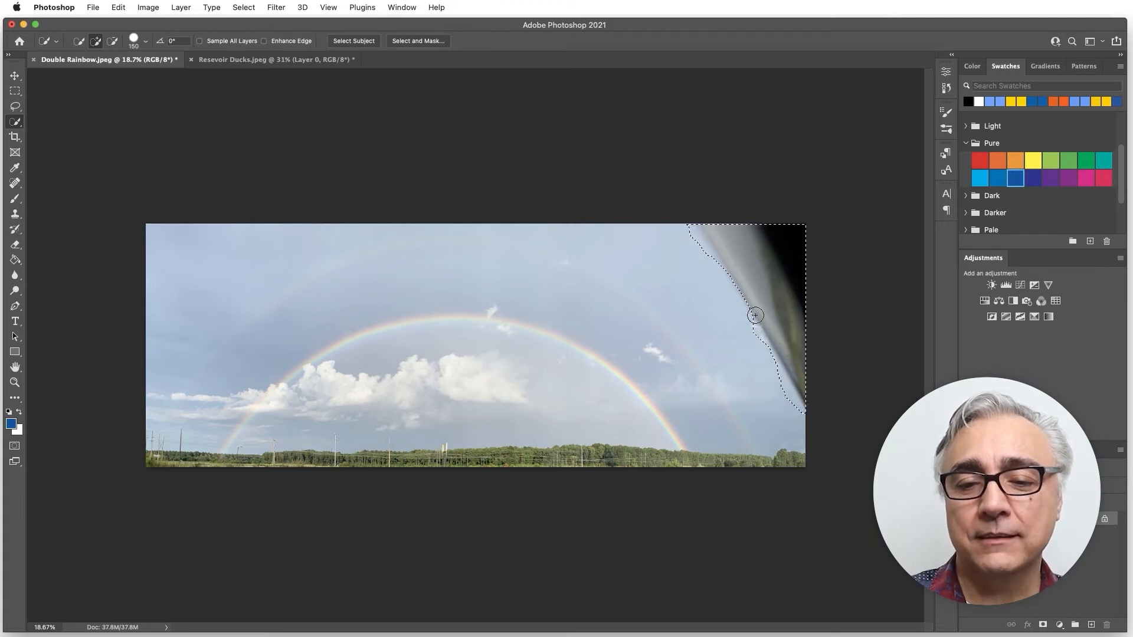
{"action": "left_click_drag", "start_coordinate": [747, 306], "coordinate": [720, 268]}
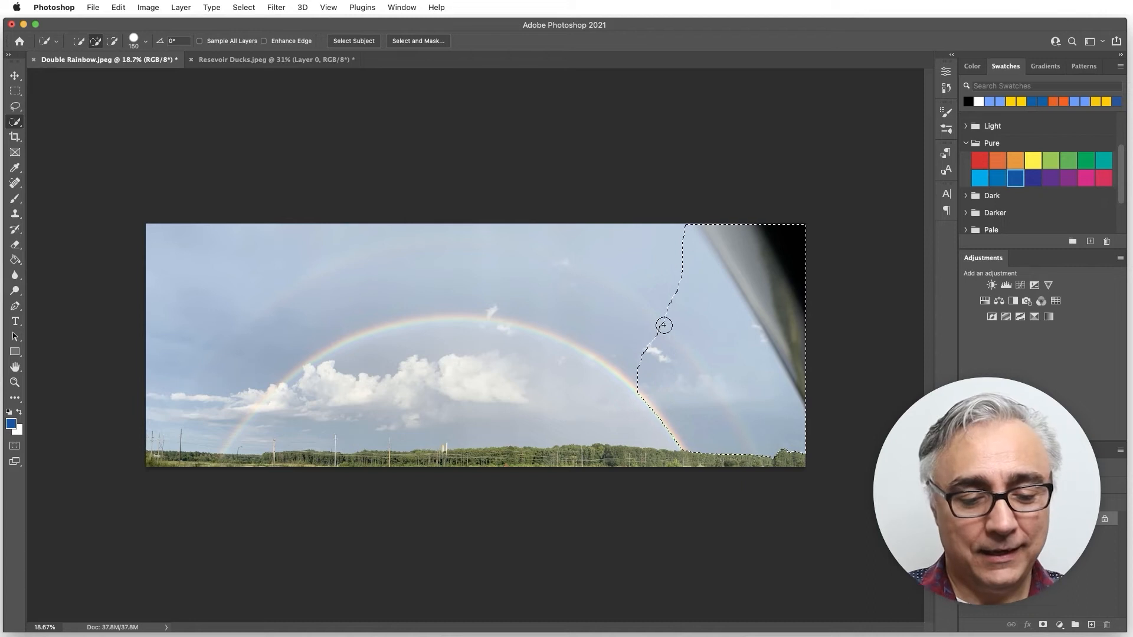
{"action": "key", "text": "alt"}
{"action": "mouse_move", "coordinate": [663, 325]}
{"action": "left_mouse_down"}
{"action": "mouse_move", "coordinate": [650, 273]}
{"action": "mouse_move", "coordinate": [790, 481]}
{"action": "mouse_move", "coordinate": [638, 345]}
{"action": "mouse_move", "coordinate": [659, 410]}
{"action": "mouse_move", "coordinate": [694, 443]}
{"action": "mouse_move", "coordinate": [681, 443]}
{"action": "mouse_move", "coordinate": [726, 461]}
{"action": "mouse_move", "coordinate": [709, 433]}
{"action": "mouse_move", "coordinate": [720, 393]}
{"action": "mouse_move", "coordinate": [678, 301]}
{"action": "mouse_move", "coordinate": [674, 276]}
{"action": "mouse_move", "coordinate": [689, 288]}
{"action": "mouse_move", "coordinate": [672, 256]}
{"action": "left_mouse_up"}
{"action": "key", "text": "alt"}
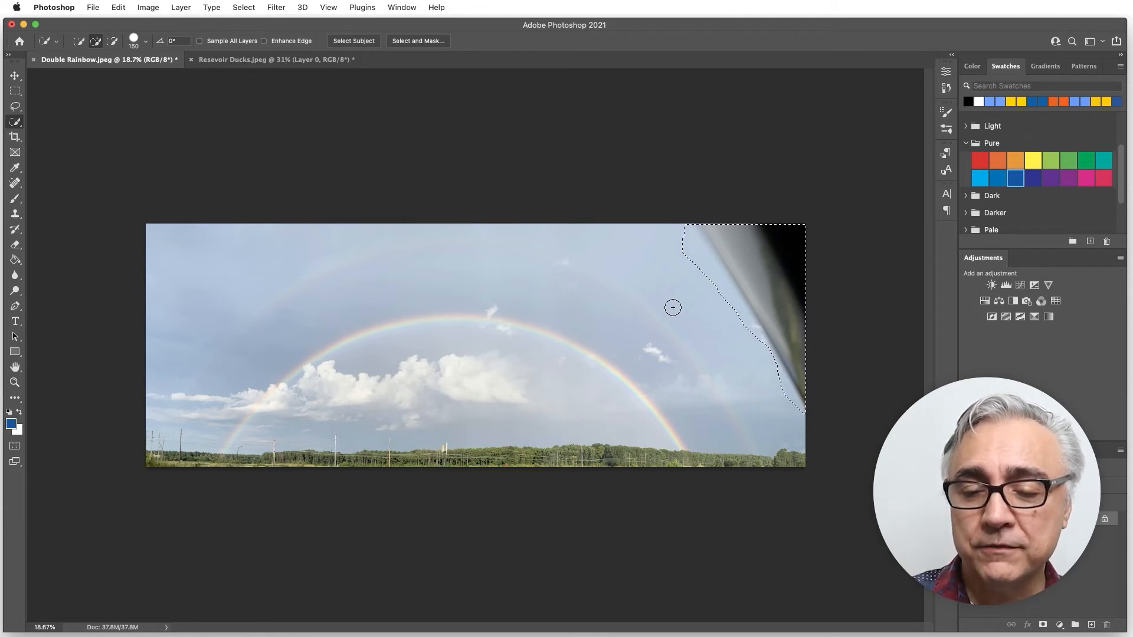
Replace the selected car window frame with a Content-Aware fill at 100% opacity and deselect.
{"action": "key", "text": "shift+BackSpace"}
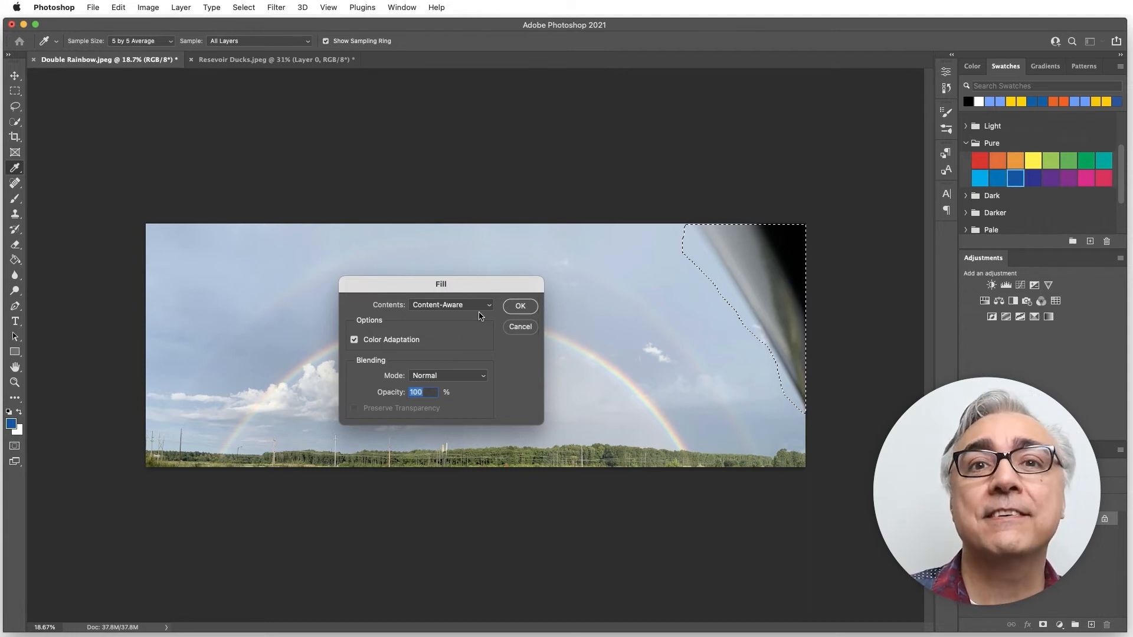
{"action": "left_click", "coordinate": [522, 308]}
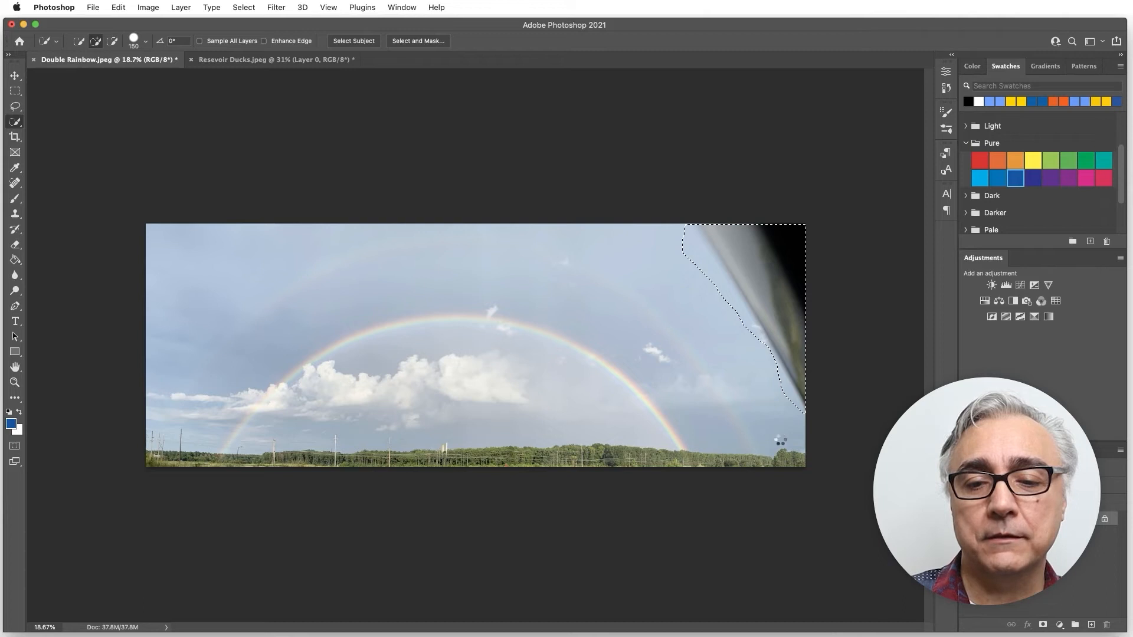
{"action": "key", "text": "super+d"}
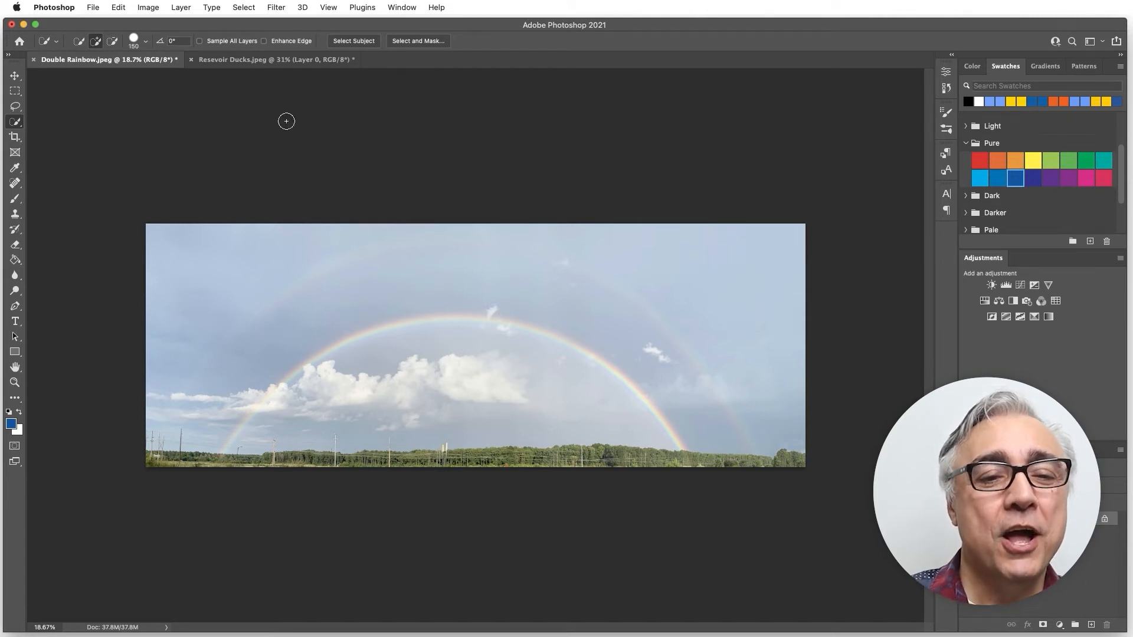
In Resevoir Ducks.jpeg, straighten the photo with the Crop tool along the far shoreline at about -4.8° and apply the crop.
{"action": "left_click", "coordinate": [246, 61]}
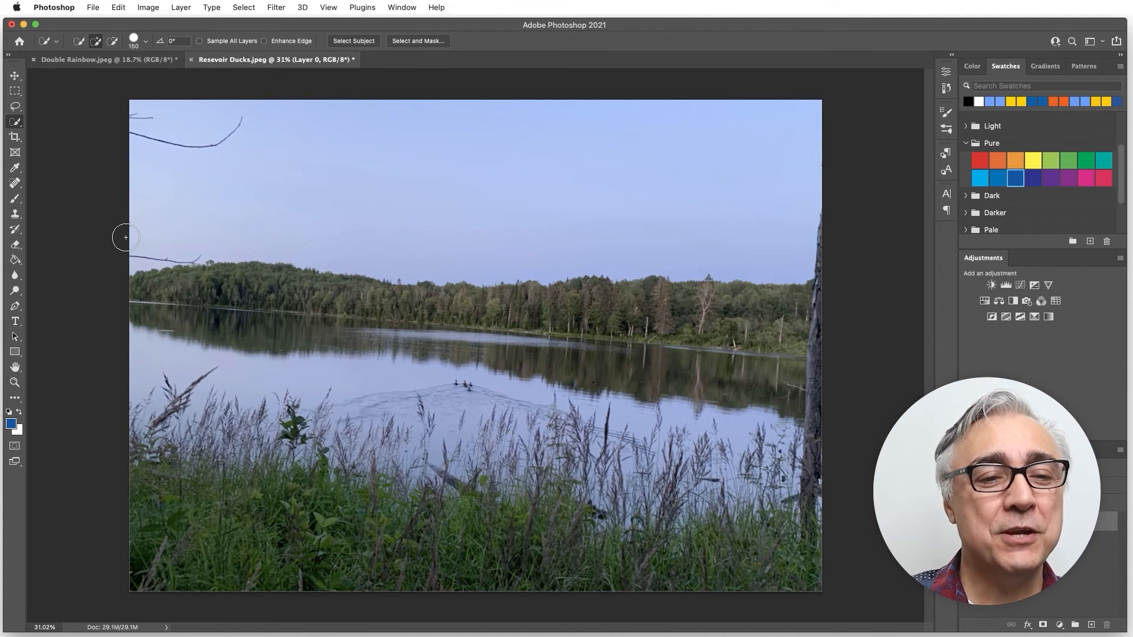
{"action": "left_click", "coordinate": [16, 138]}
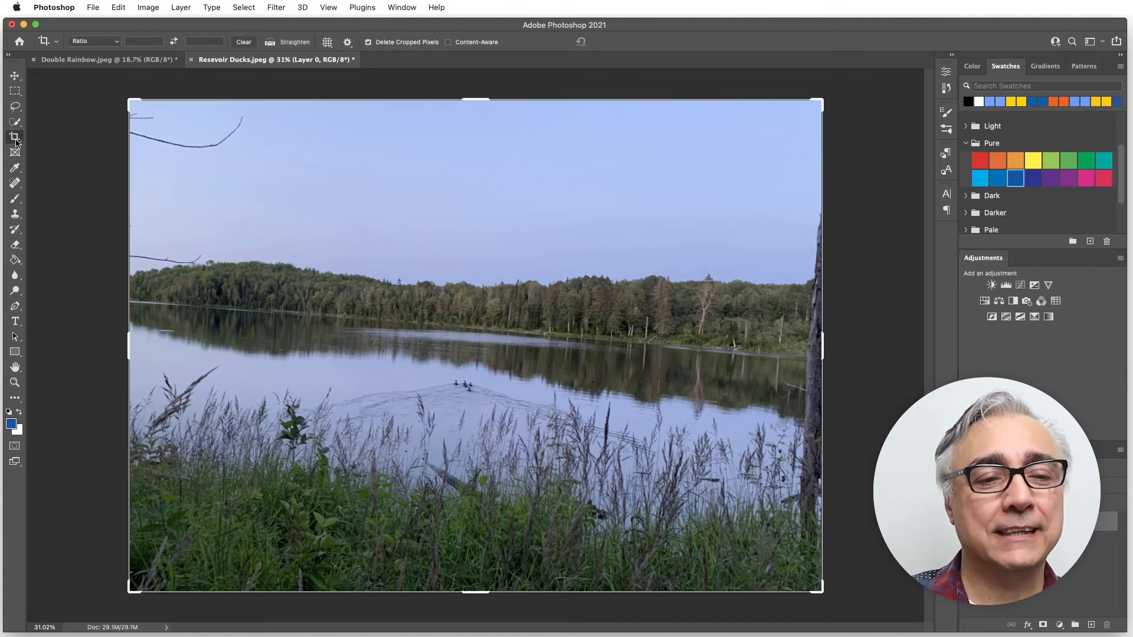
{"action": "left_click", "coordinate": [272, 45]}
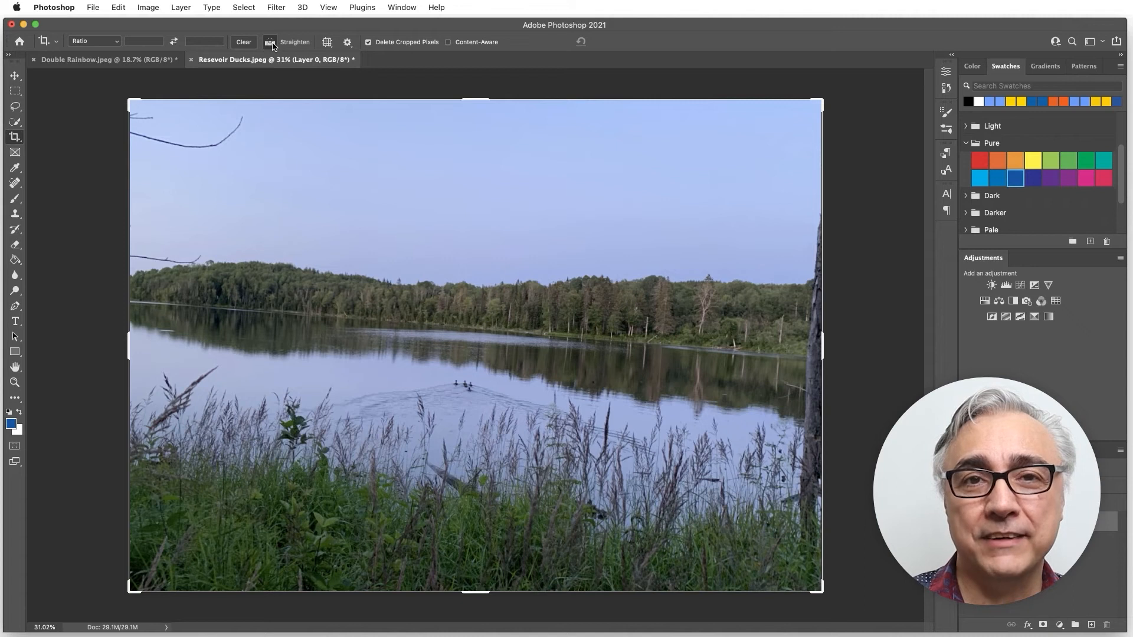
{"action": "left_click", "coordinate": [271, 44]}
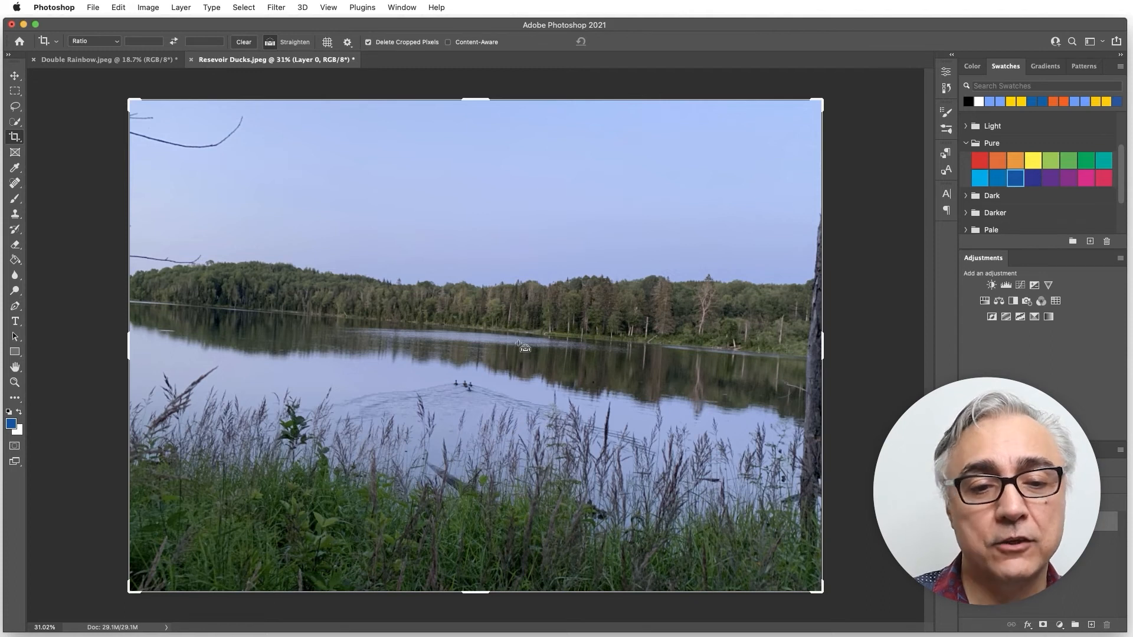
{"action": "left_click_drag", "start_coordinate": [185, 306], "coordinate": [696, 353]}
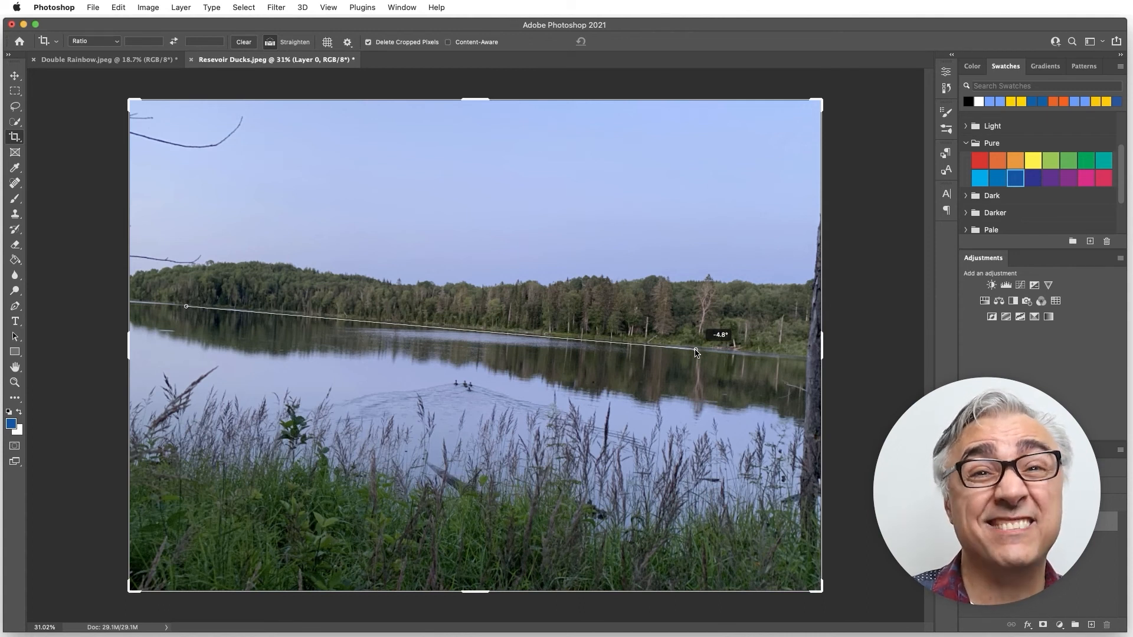
{"action": "left_click_drag", "start_coordinate": [695, 353], "coordinate": [696, 353]}
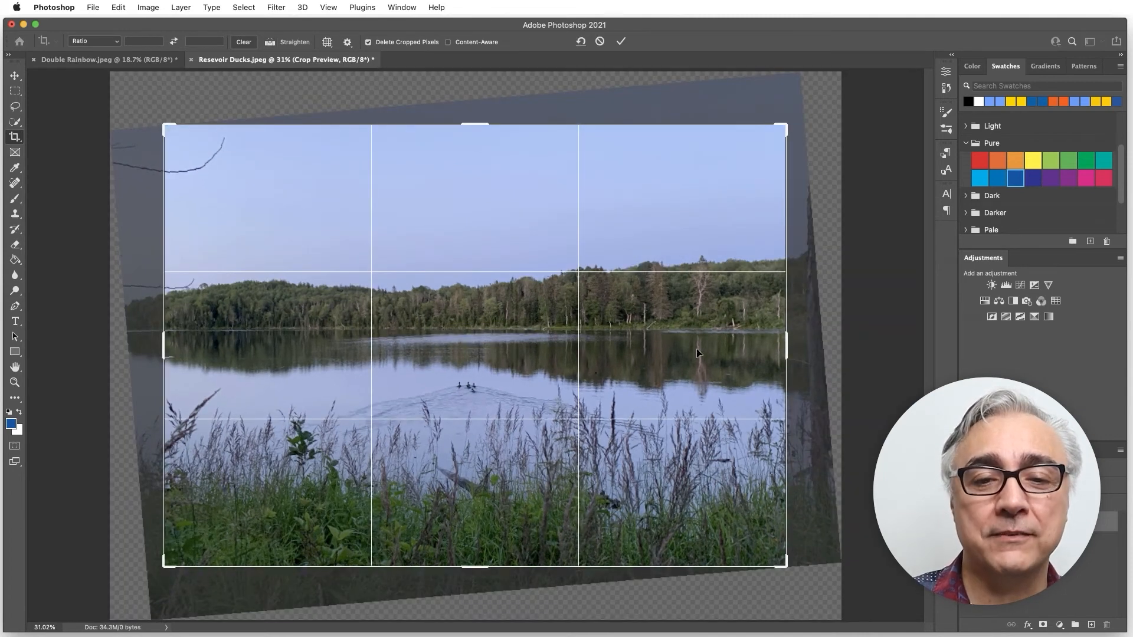
{"action": "key", "text": "Return"}
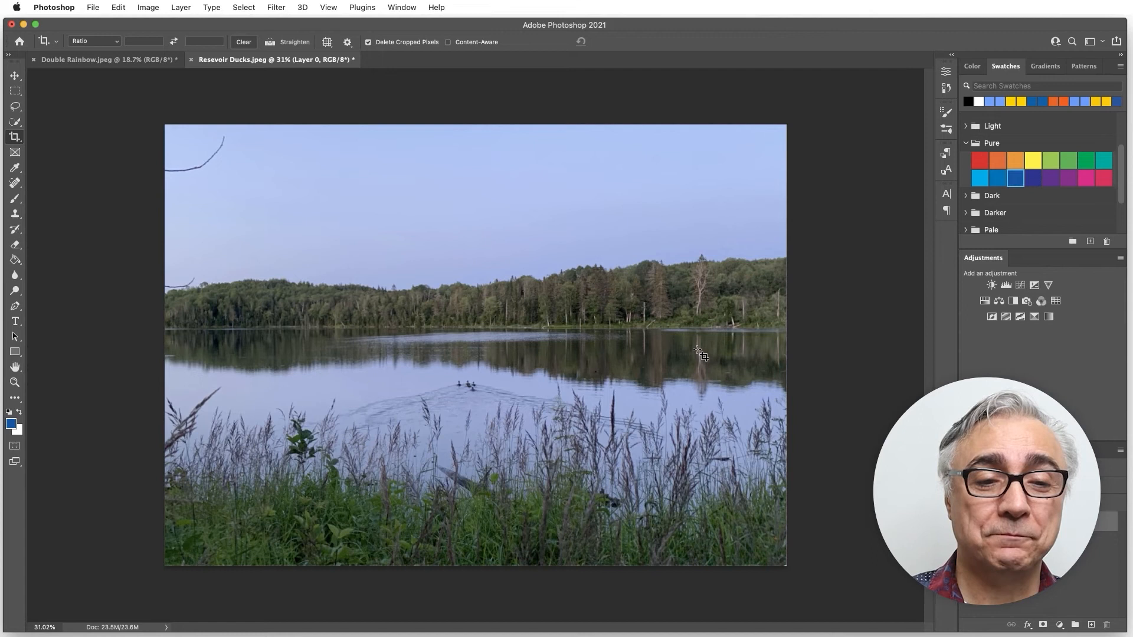
Compare the Golden Spiral and Golden Ratio crop overlays on the lake photo, ending with the Rule of Thirds overlay.
{"action": "left_click", "coordinate": [475, 319]}
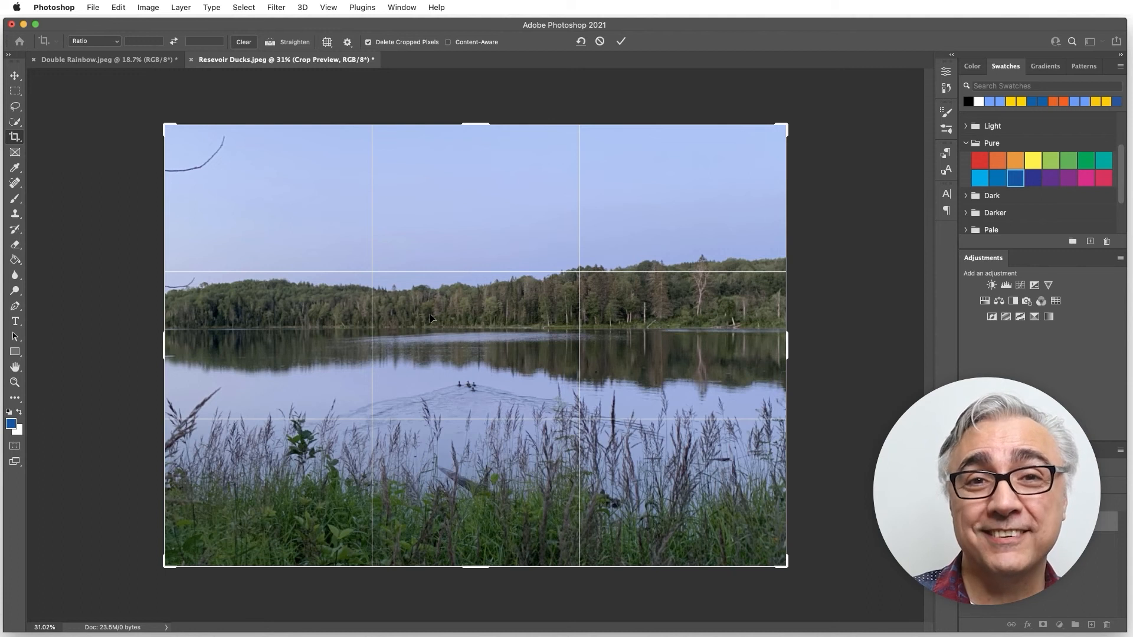
{"action": "left_click", "coordinate": [327, 43]}
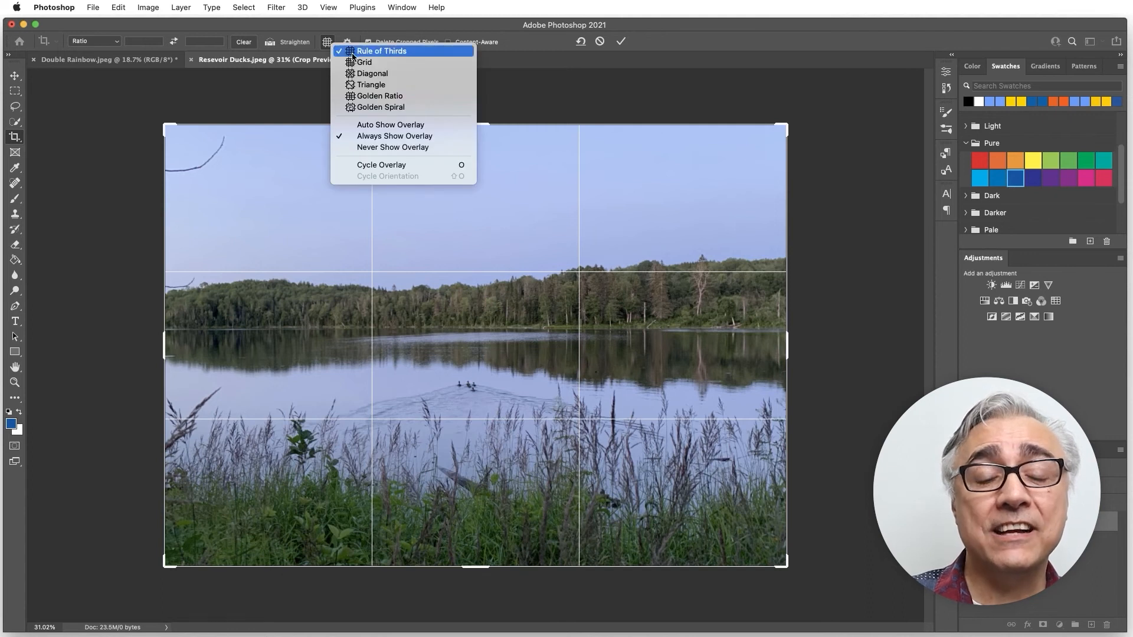
{"action": "left_click", "coordinate": [364, 108]}
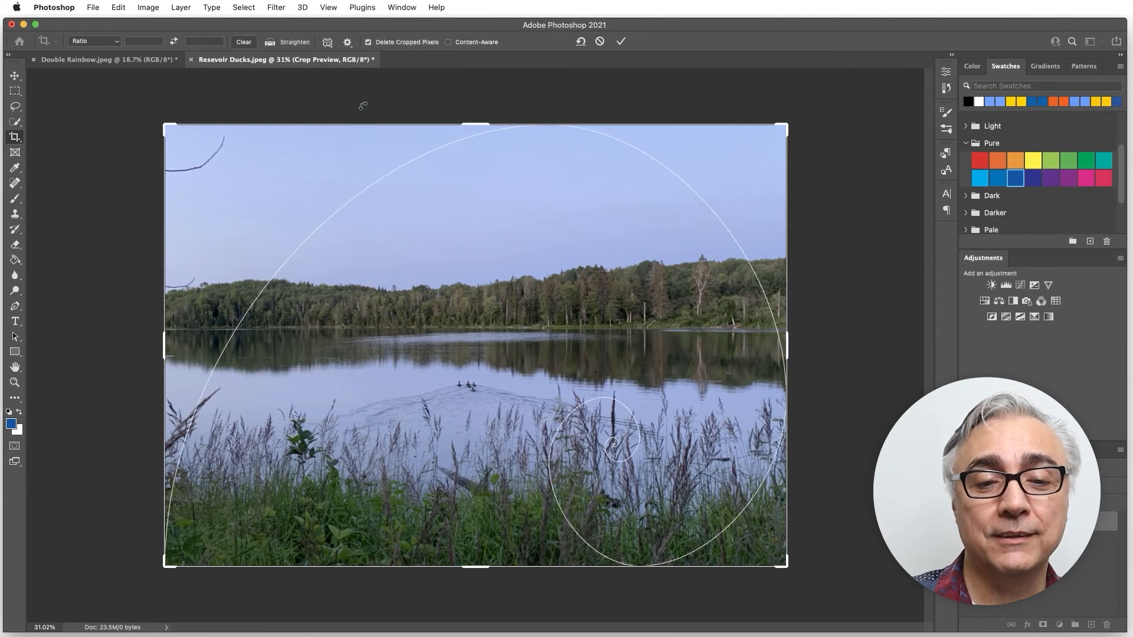
{"action": "left_click", "coordinate": [328, 42]}
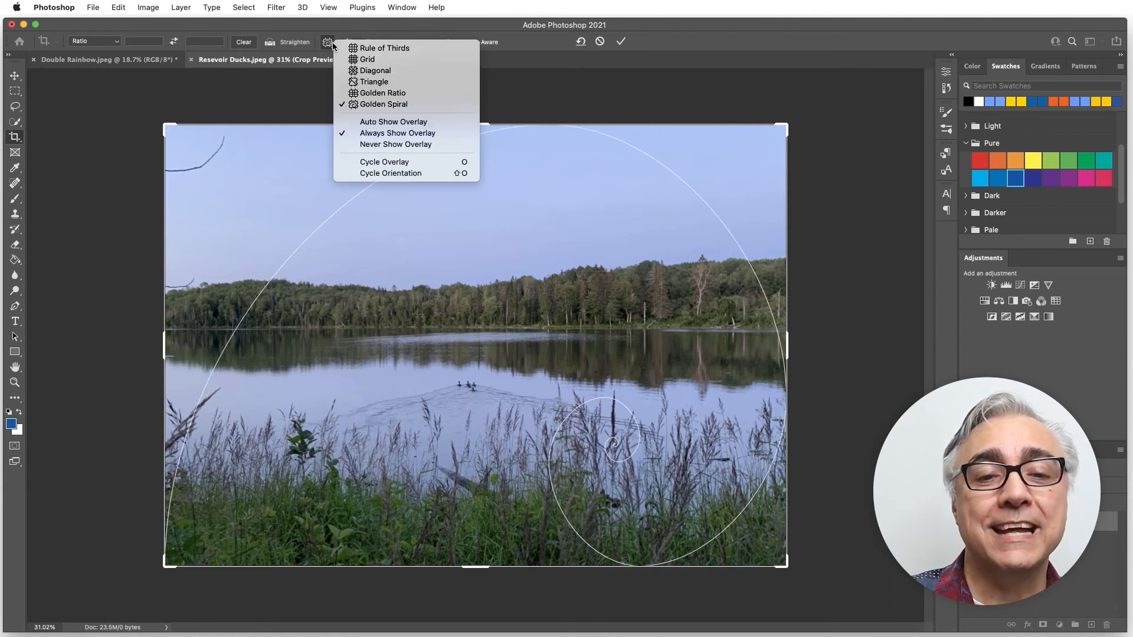
{"action": "left_click", "coordinate": [372, 95]}
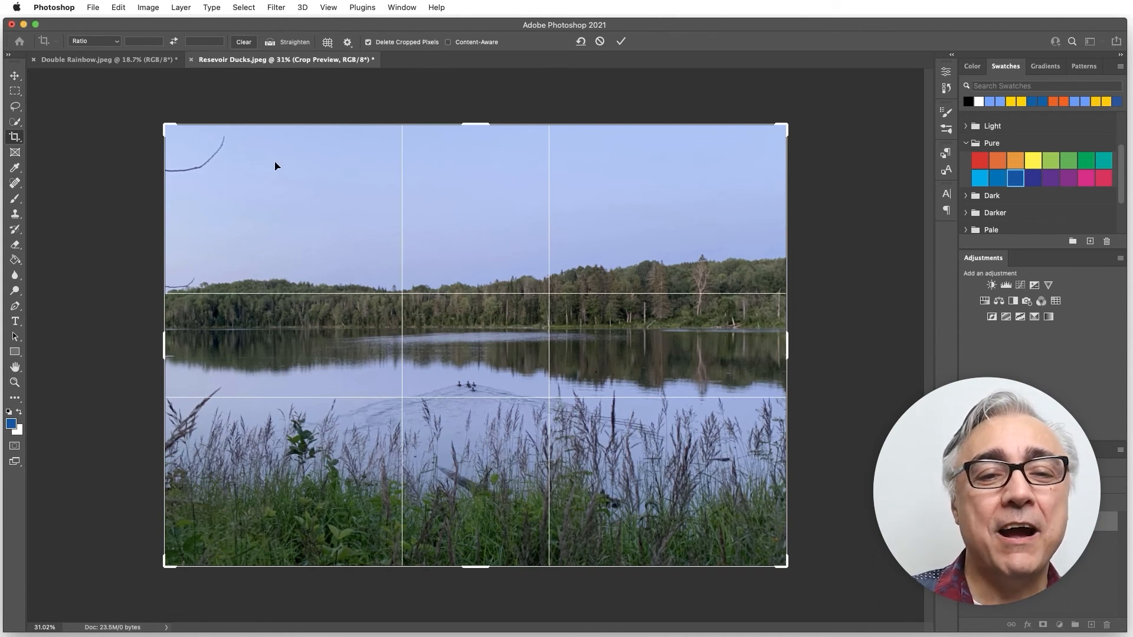
{"action": "left_click", "coordinate": [328, 43]}
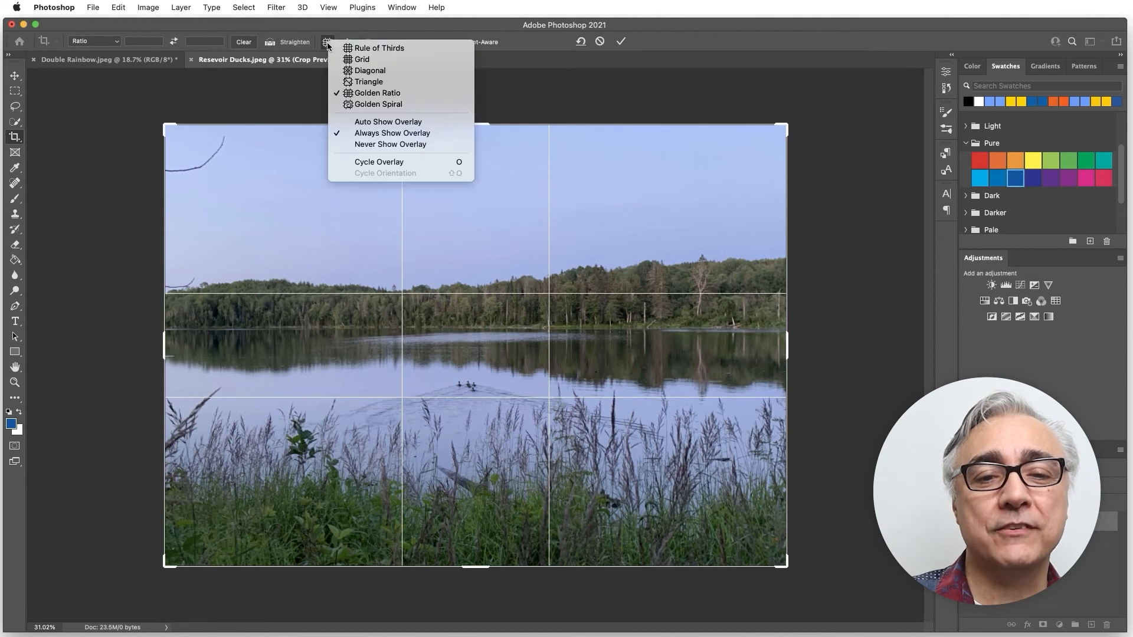
{"action": "left_click", "coordinate": [371, 46]}
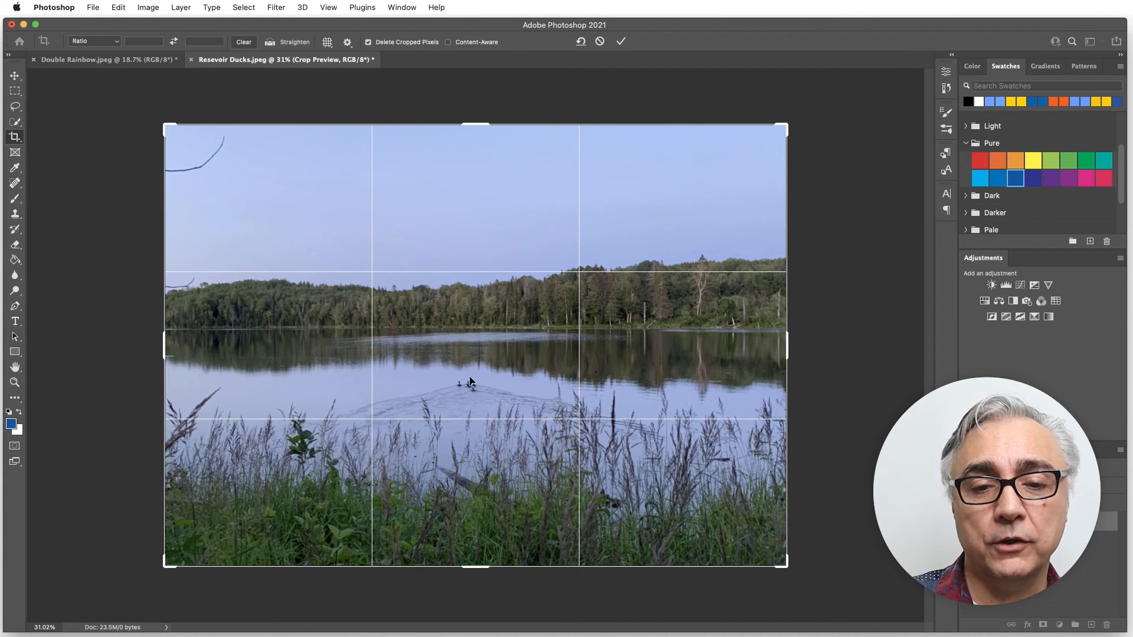
Try a crop that removes the sky and places the ducks on the upper horizontal third line, and undo it.
{"action": "left_click_drag", "start_coordinate": [475, 125], "coordinate": [465, 209]}
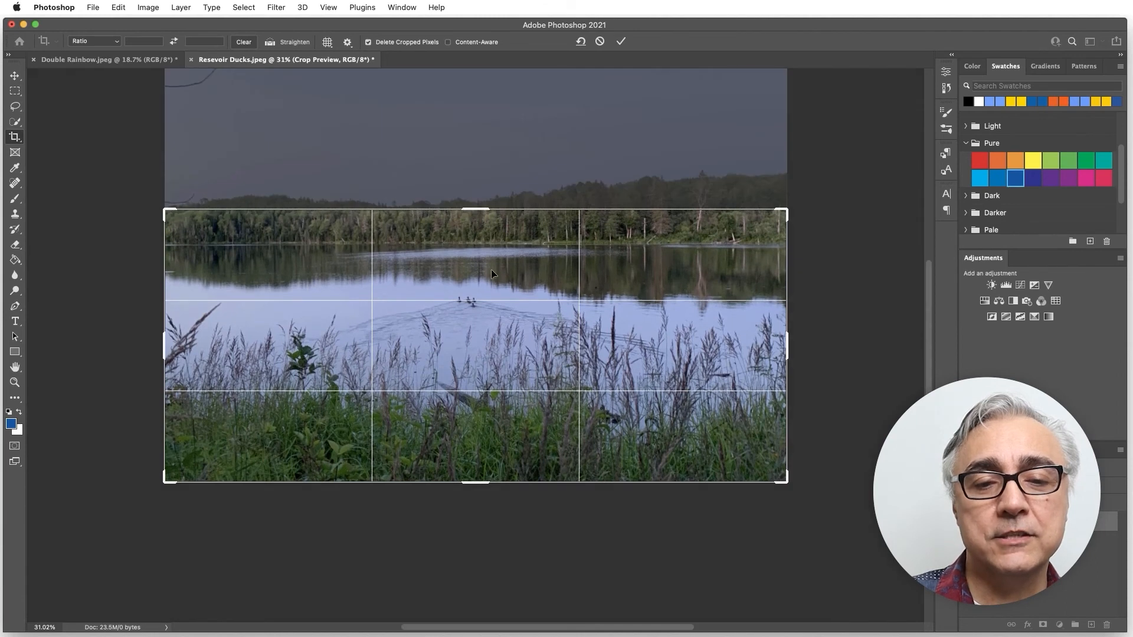
{"action": "key", "text": "Return"}
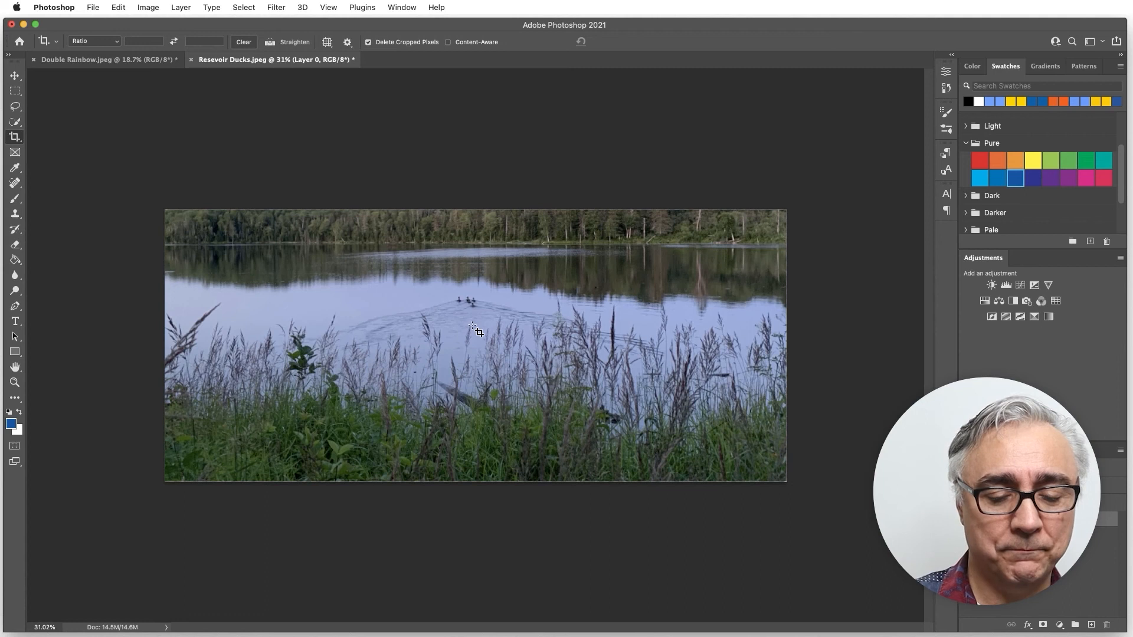
{"action": "key", "text": "super+z"}
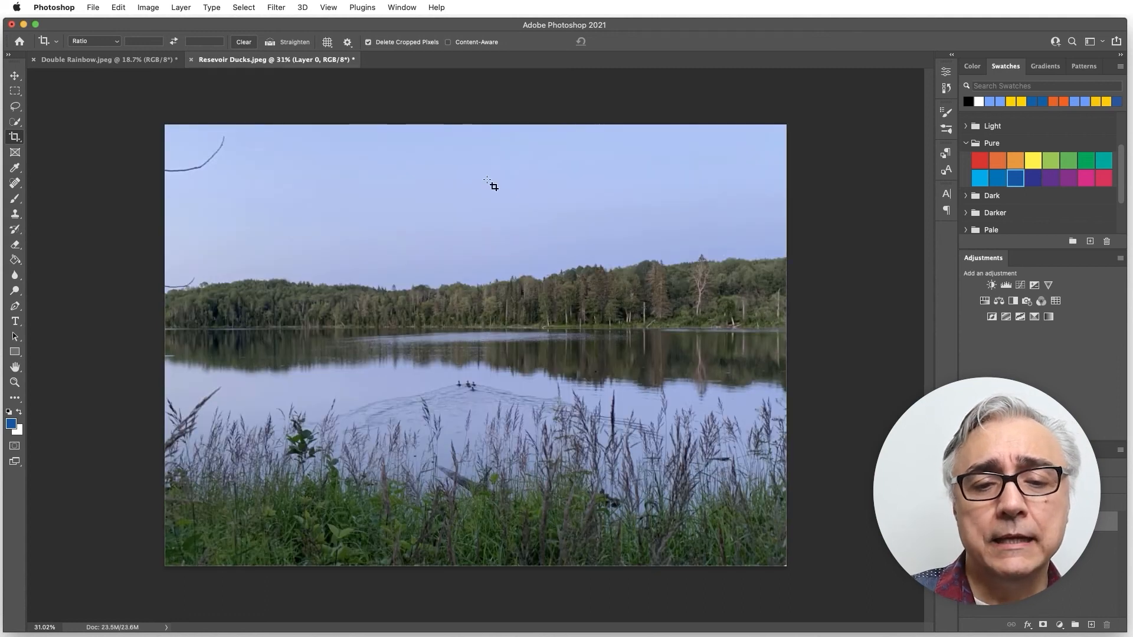
Try cropping both sides to a width of about 2621 px with the ducks on the left vertical third line, and undo it.
{"action": "left_click", "coordinate": [488, 182]}
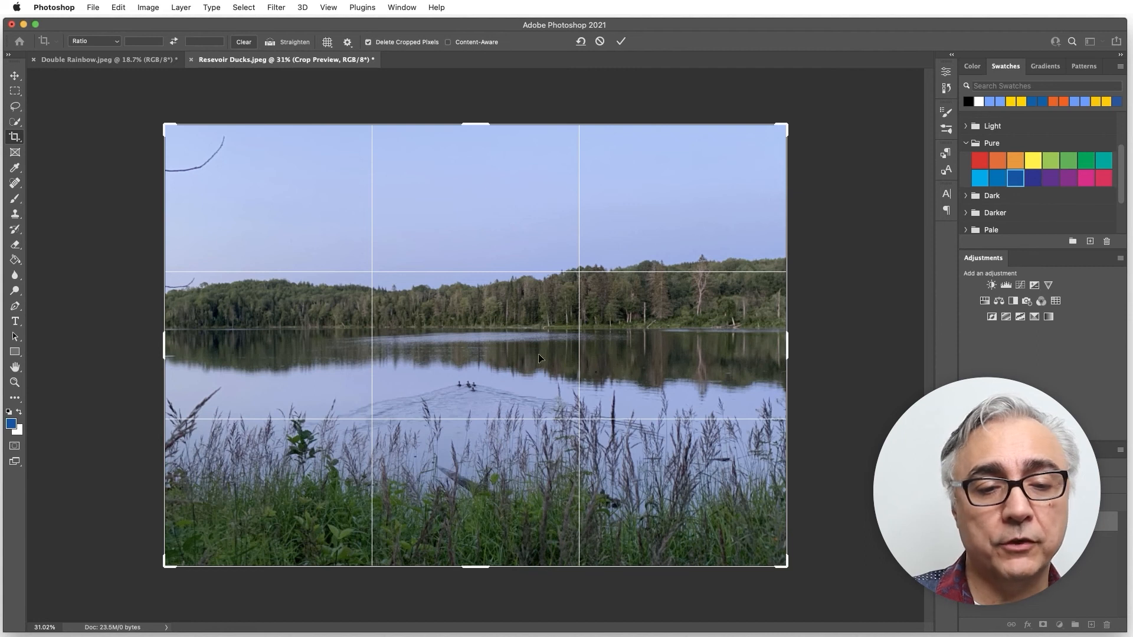
{"action": "left_click_drag", "start_coordinate": [170, 344], "coordinate": [236, 343]}
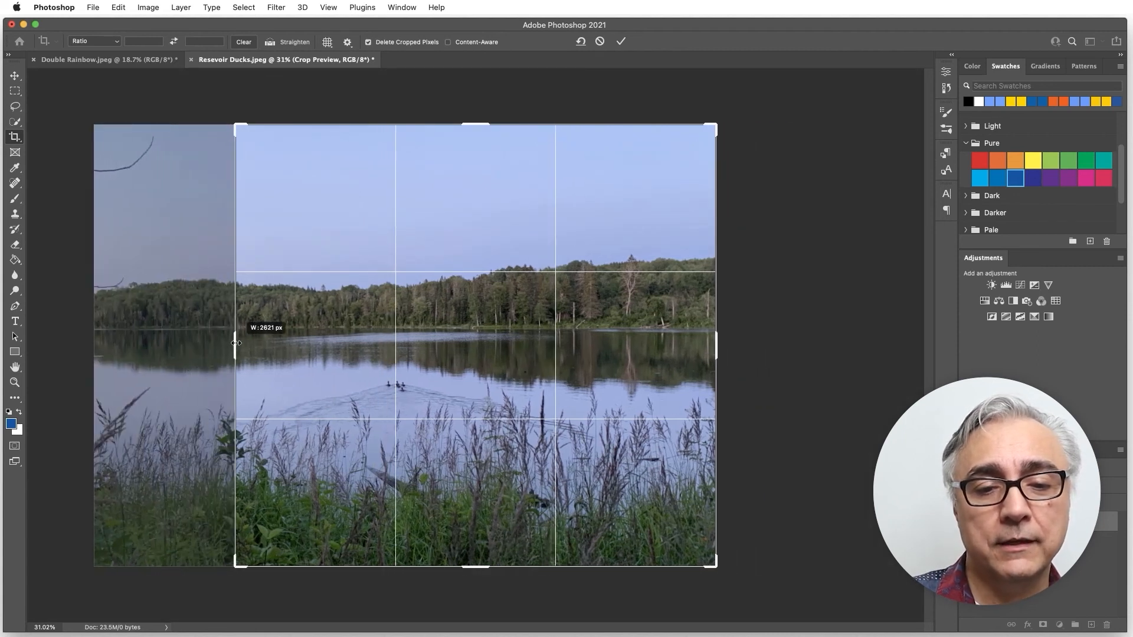
{"action": "left_click_drag", "start_coordinate": [236, 343], "coordinate": [236, 343]}
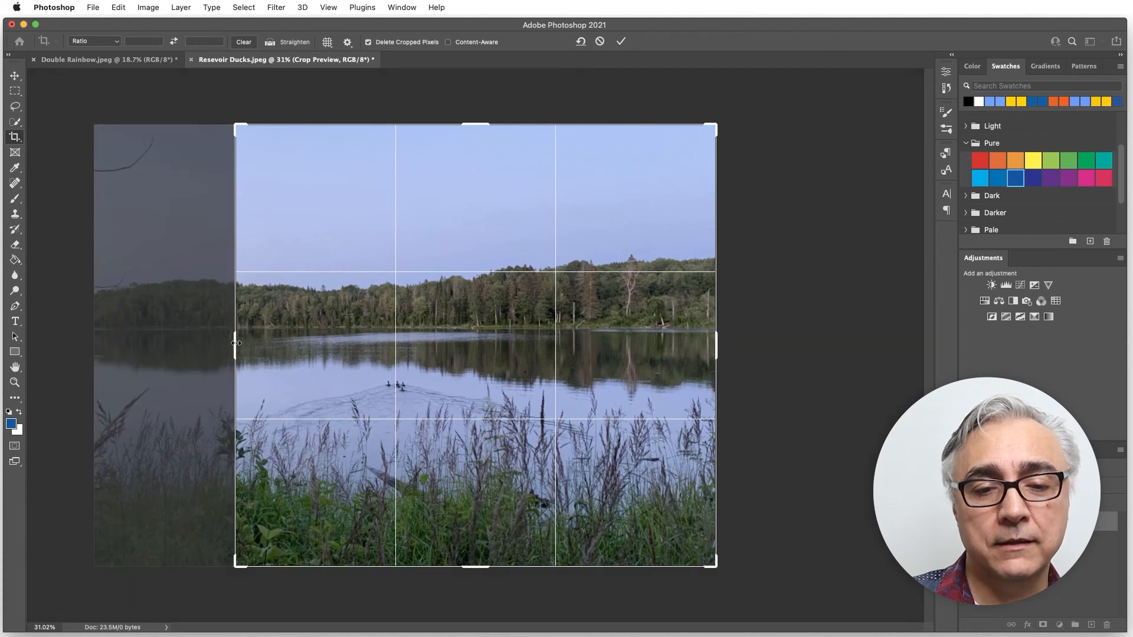
{"action": "key", "text": "Return"}
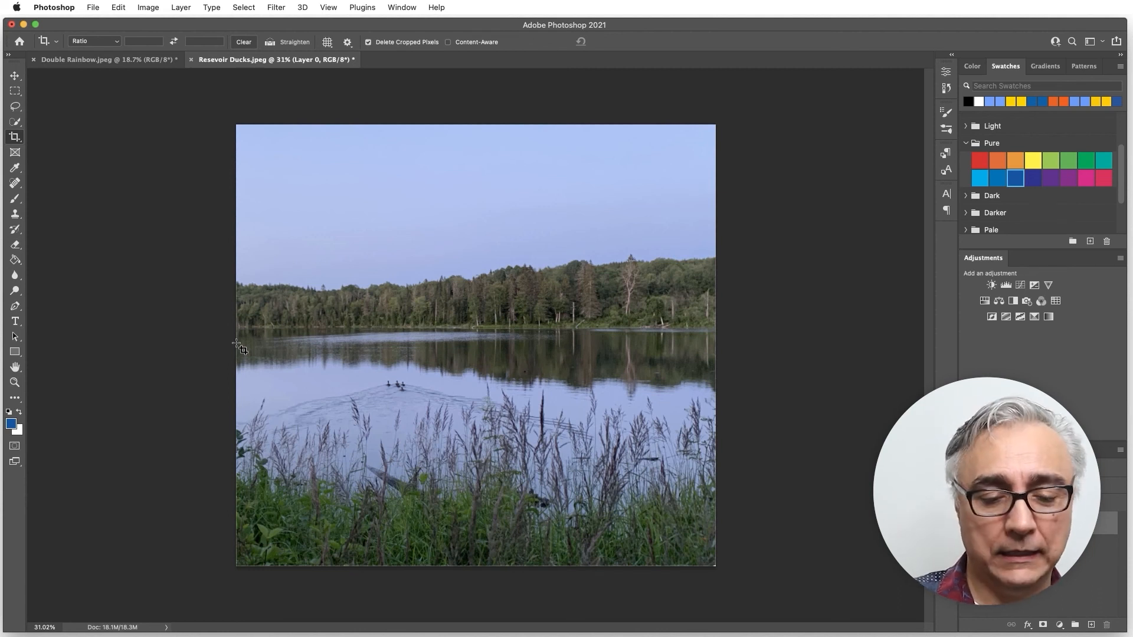
{"action": "key", "text": "super+z"}
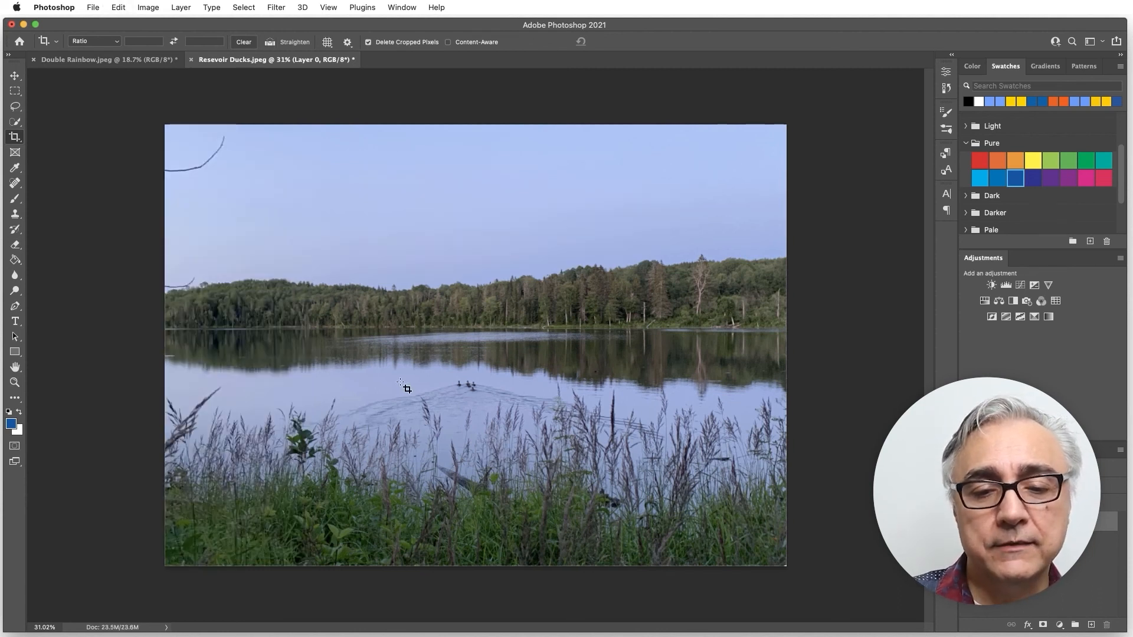
Crop away a strip of the foreground grass so the ducks sit on the lower horizontal third line.
{"action": "left_click", "coordinate": [445, 393]}
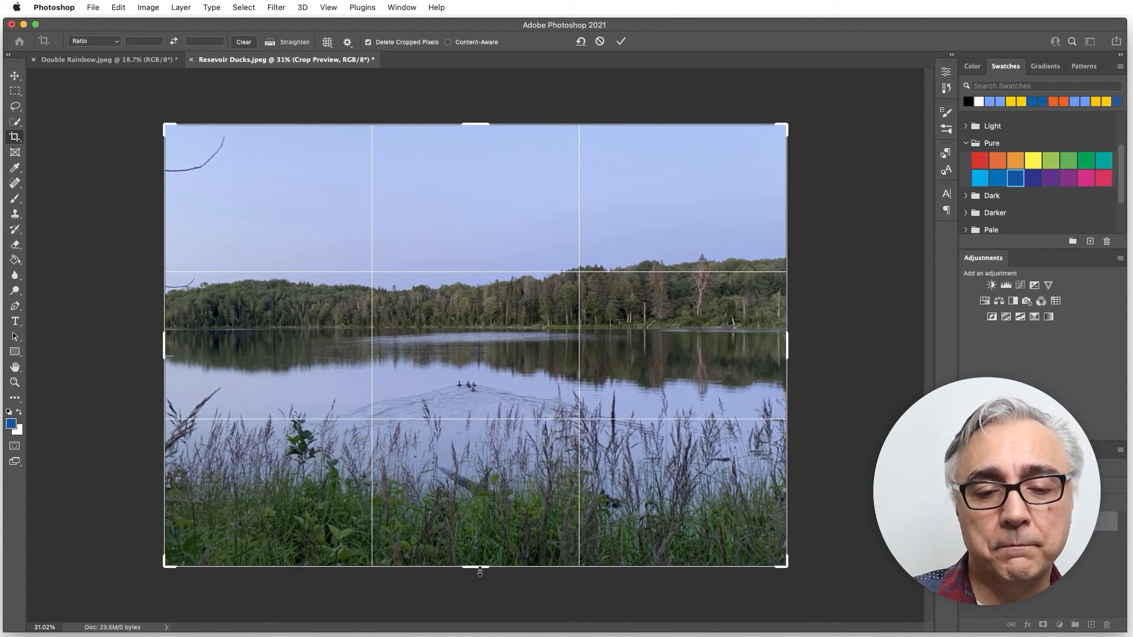
{"action": "left_click_drag", "start_coordinate": [479, 567], "coordinate": [478, 545]}
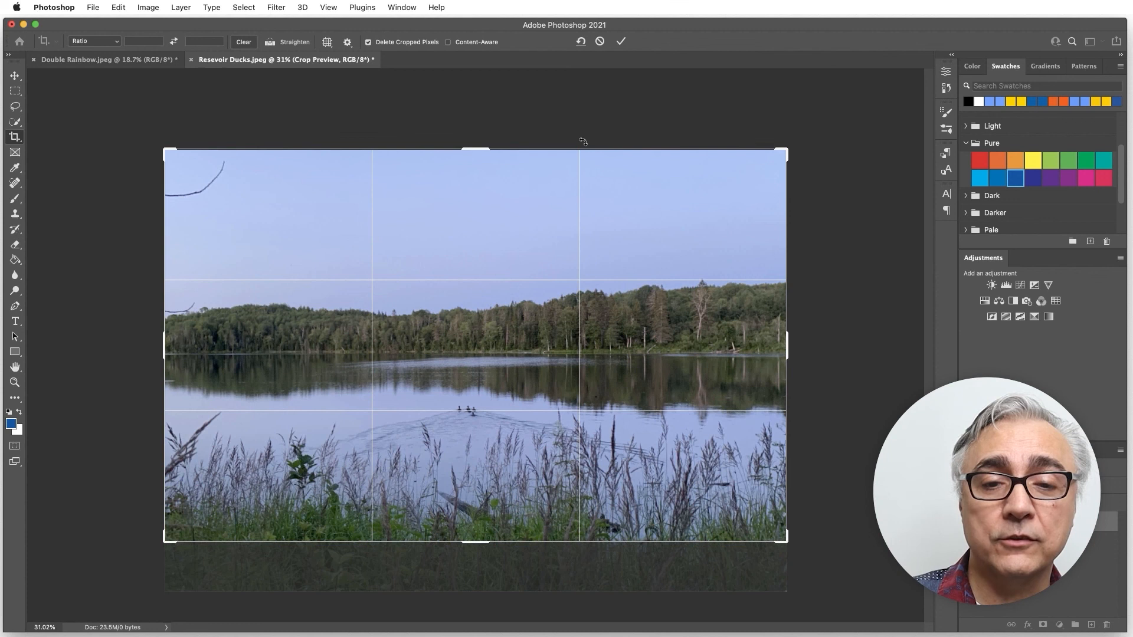
{"action": "key", "text": "Return"}
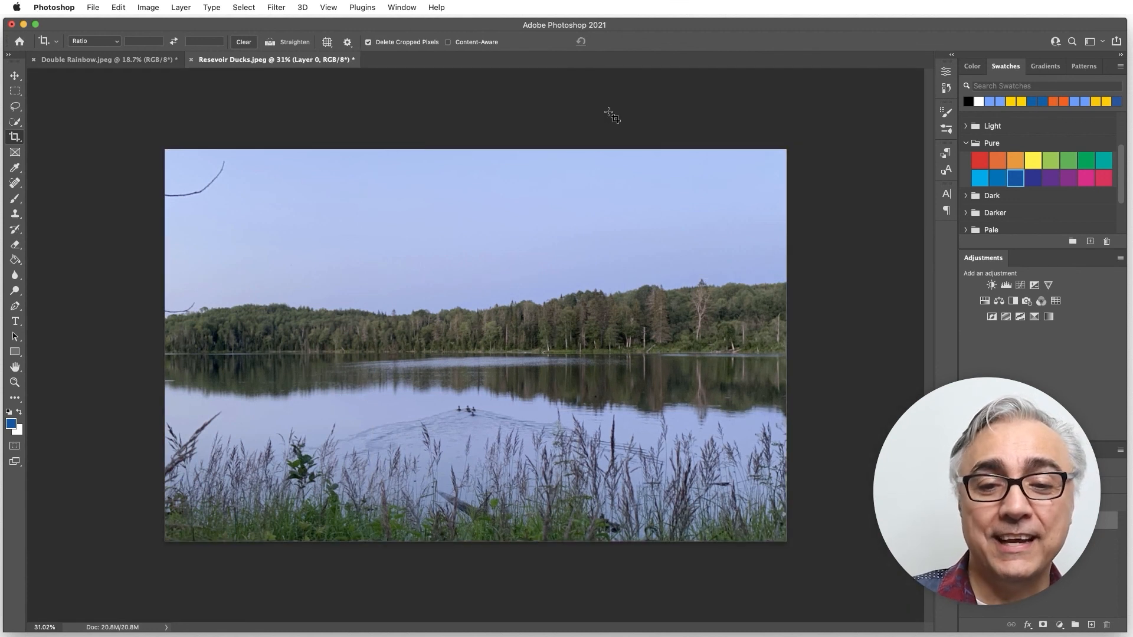